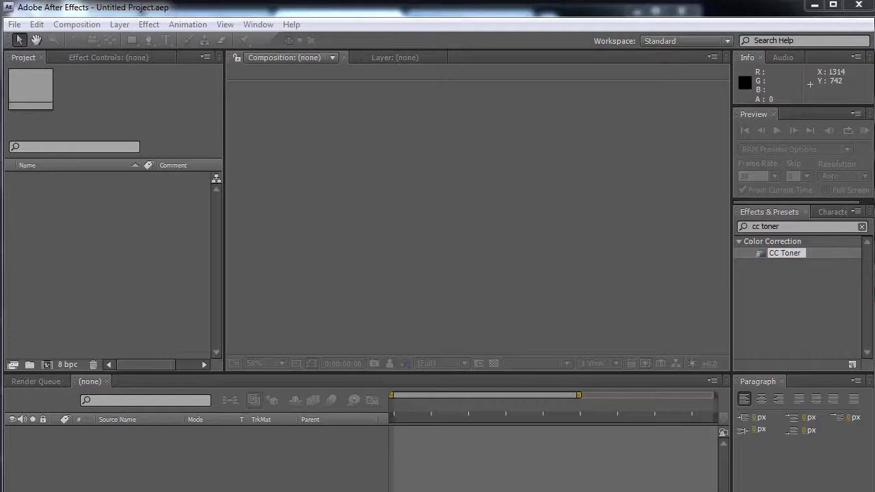
# Save the untitled project as 150311-04.aep
pyautogui.click(13, 25)
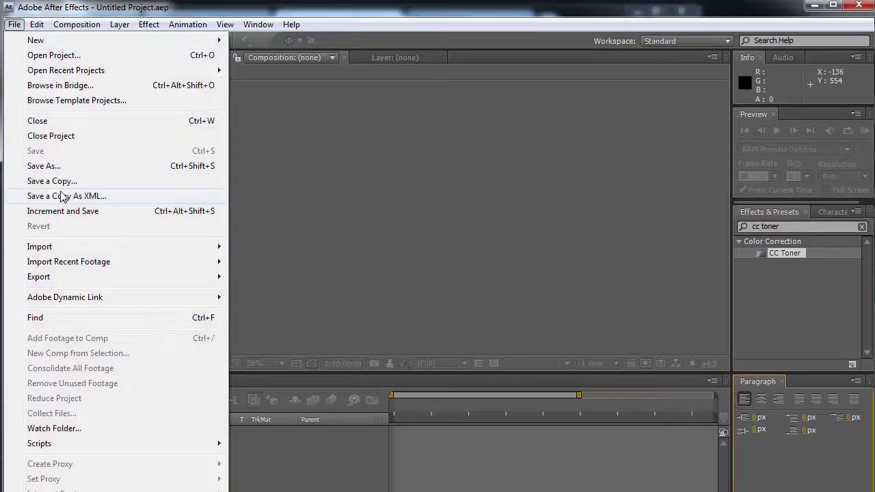
pyautogui.click(55, 166)
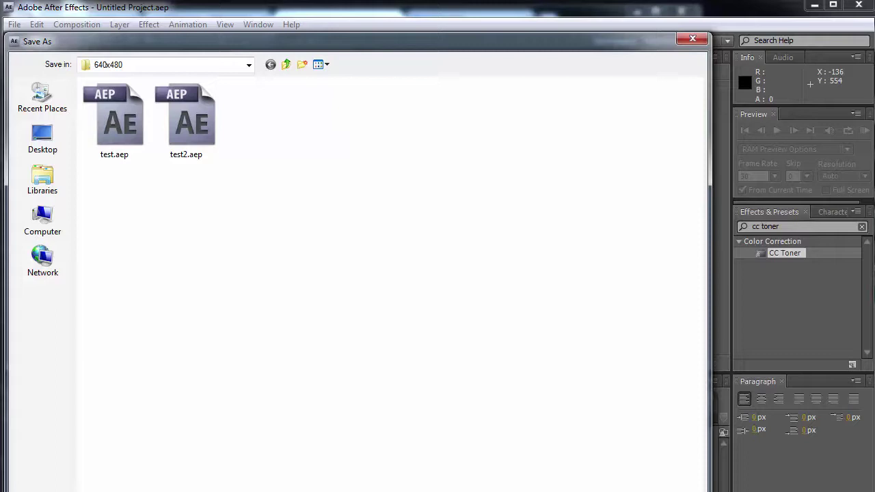
pyautogui.press('Return')
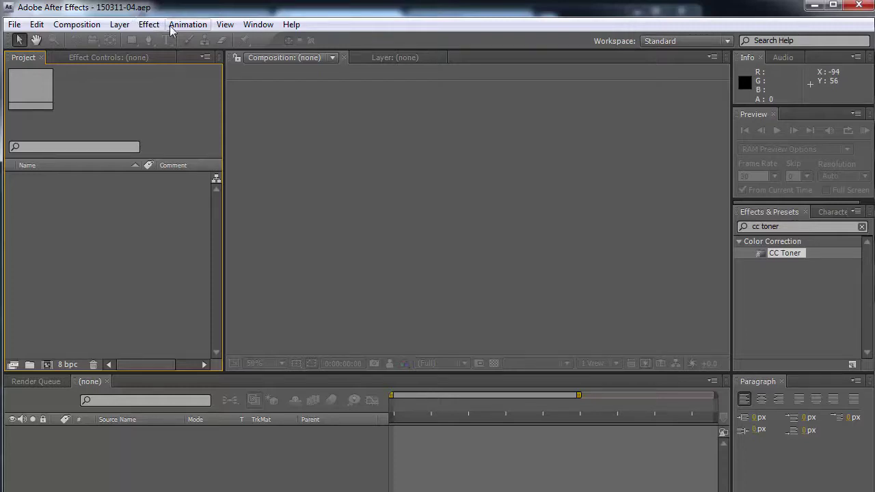
pyautogui.click(120, 25)
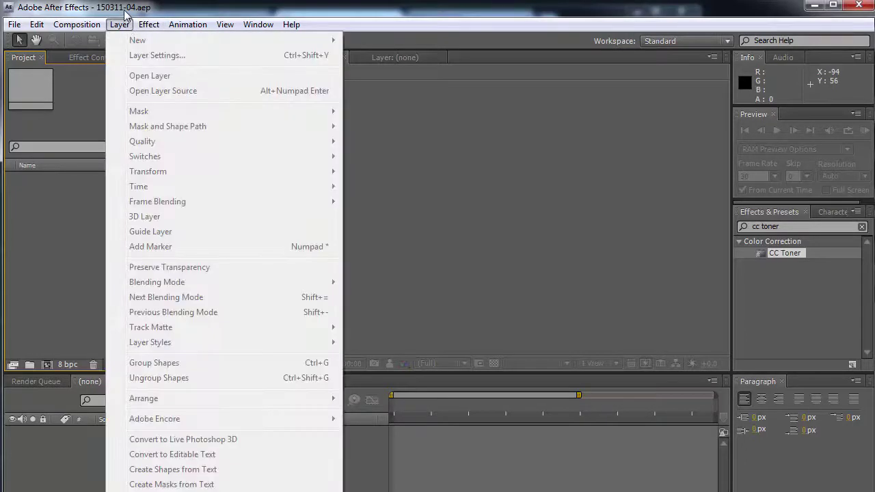
pyautogui.click(125, 12)
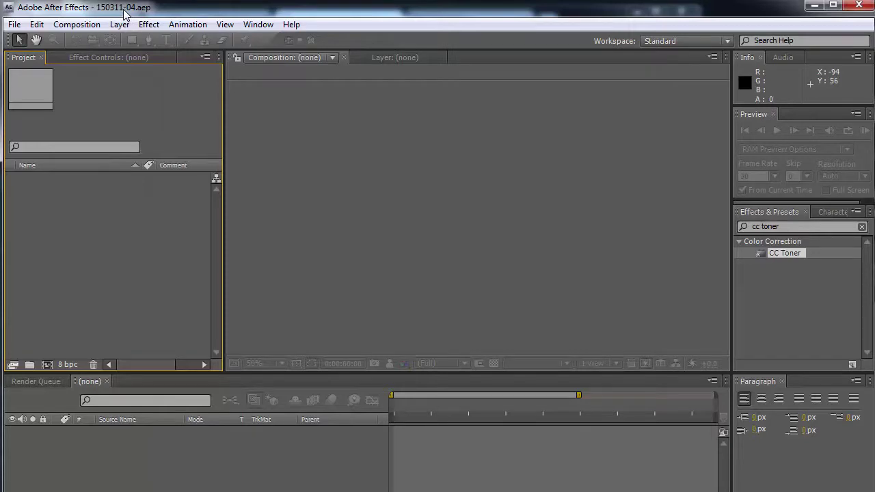
pyautogui.click(13, 25)
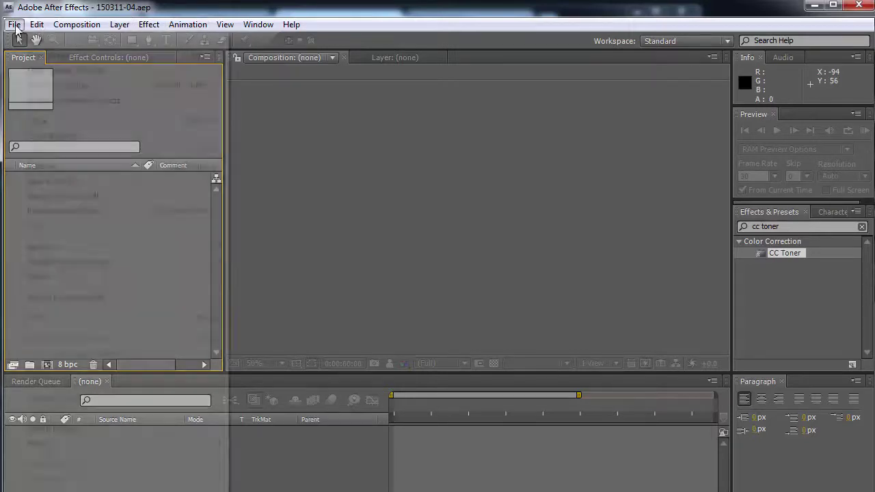
pyautogui.click(67, 29)
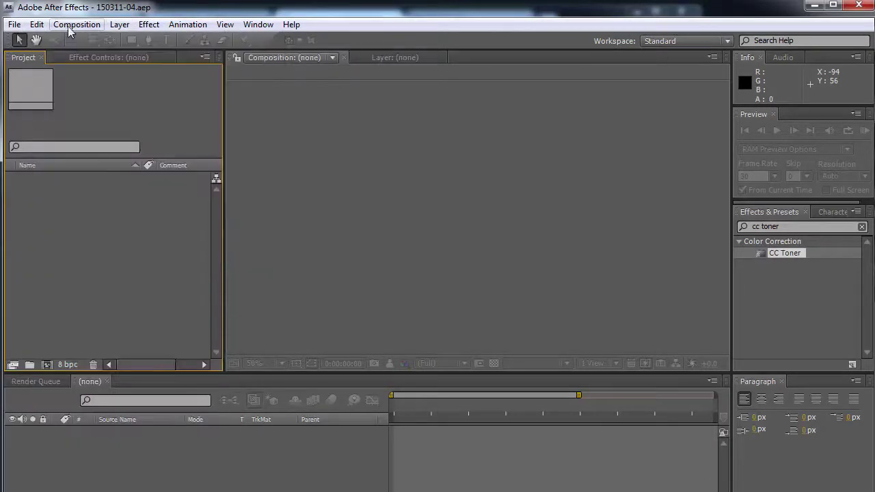
# Create a 15-second composition with the HDV/HDTV 720 29.97 preset, 1280 x 720 px, square pixels and quarter resolution
pyautogui.click(68, 29)
pyautogui.click(69, 37)
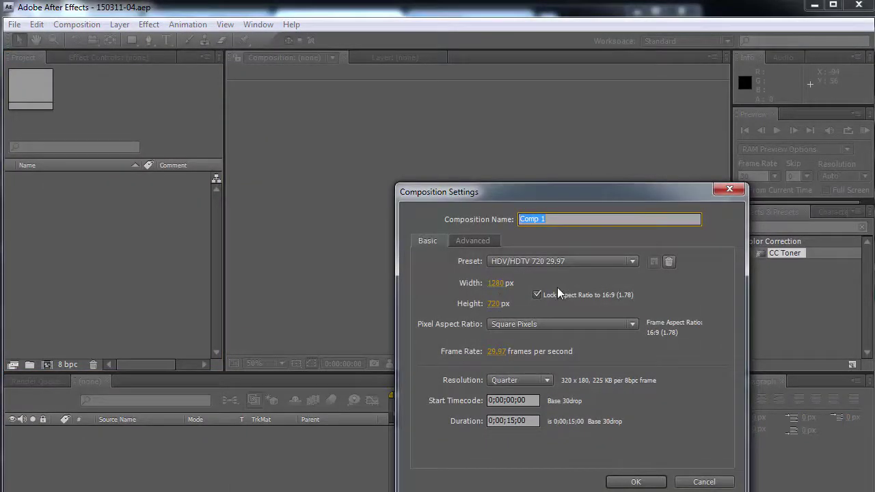
pyautogui.moveTo(543, 196); pyautogui.dragTo(397, 105)
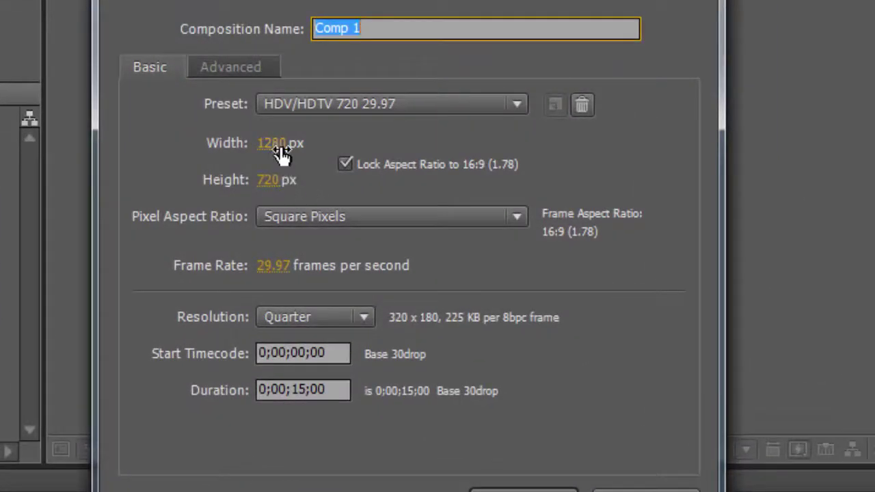
pyautogui.click(278, 148)
pyautogui.press('Return')
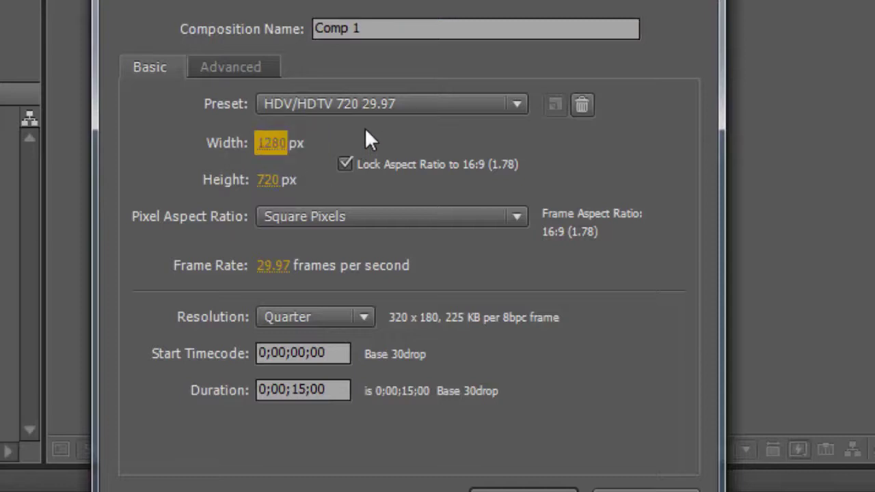
pyautogui.click(278, 183)
pyautogui.press('Return')
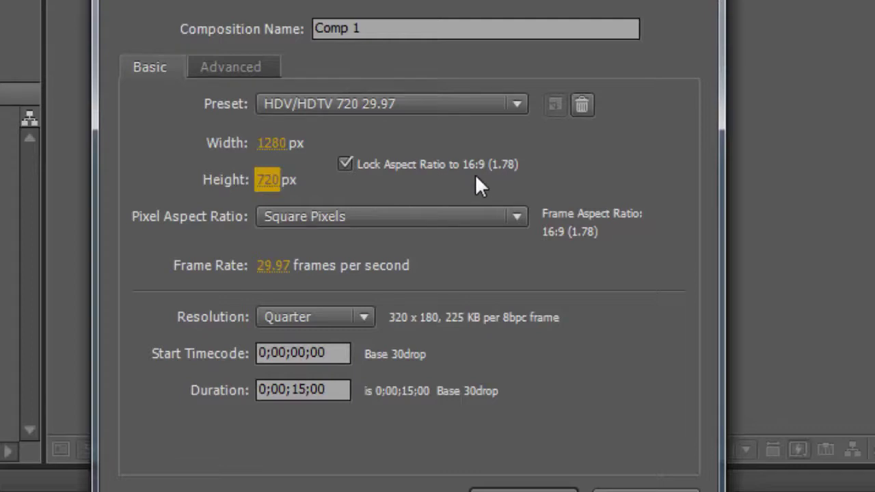
pyautogui.click(520, 216)
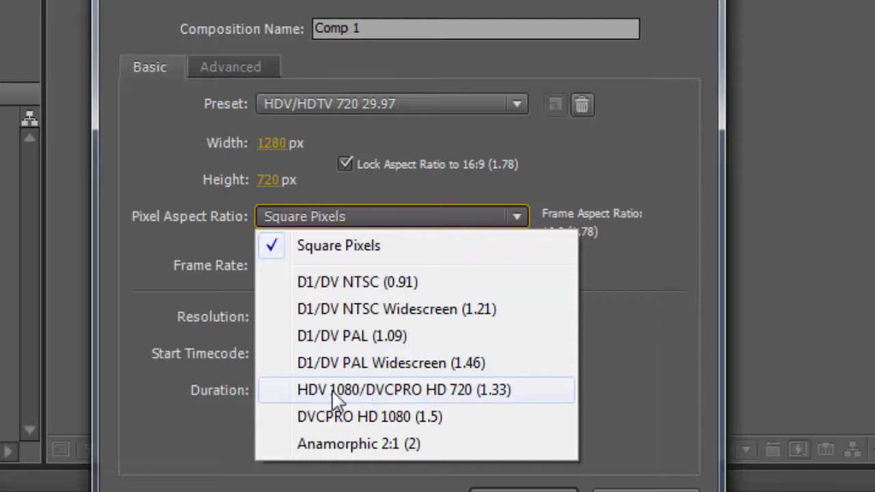
pyautogui.click(588, 168)
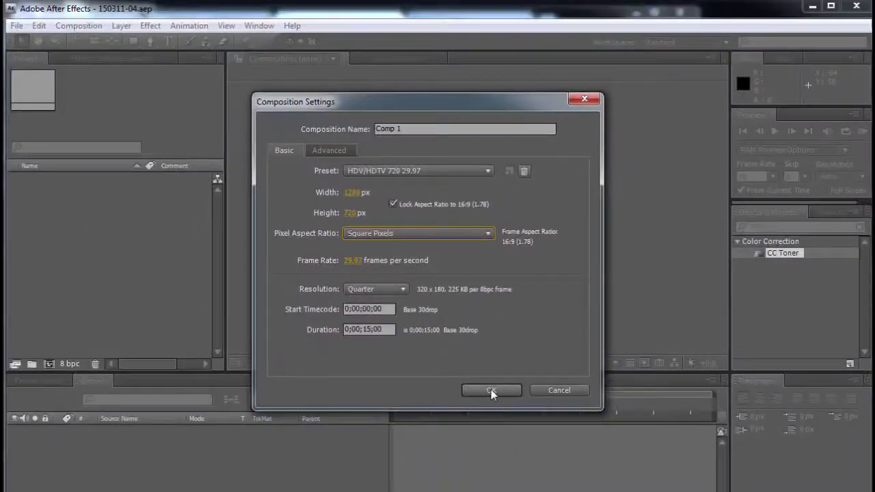
pyautogui.click(491, 391)
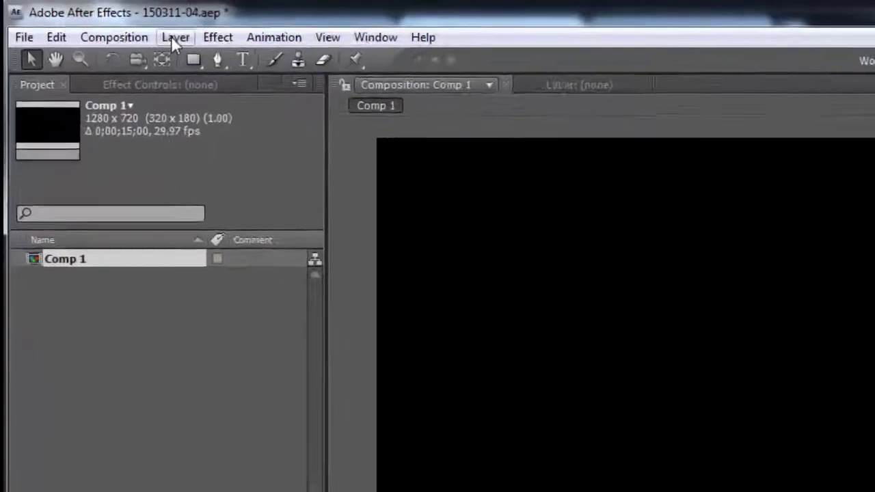
# Add a 1280 x 720 px solid layer with a neutral gray color of about 46% brightness
pyautogui.click(121, 26)
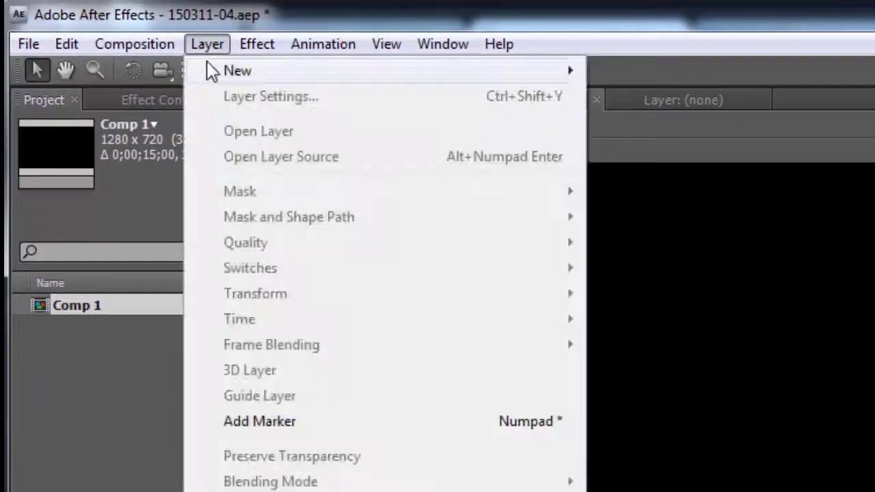
pyautogui.moveTo(335, 73)
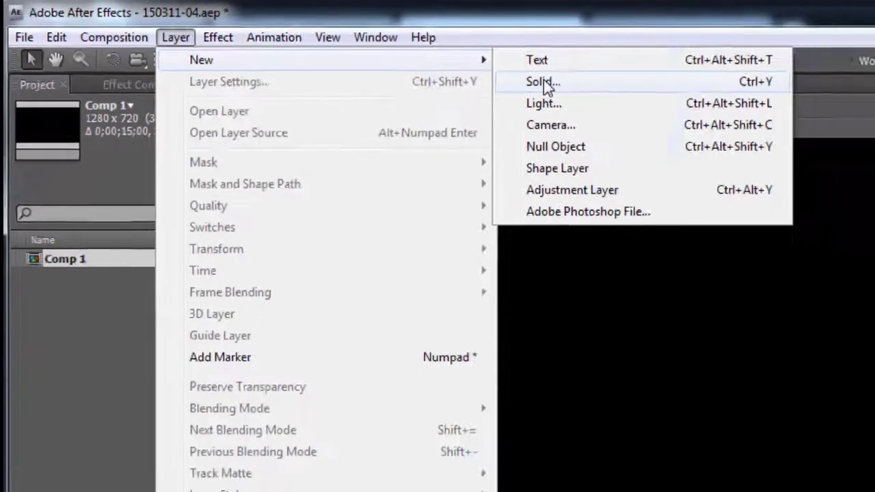
pyautogui.click(642, 97)
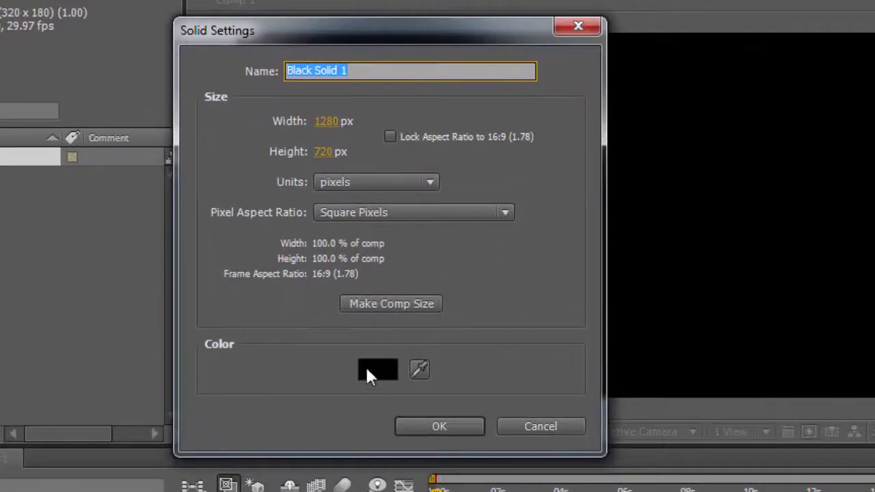
pyautogui.click(377, 369)
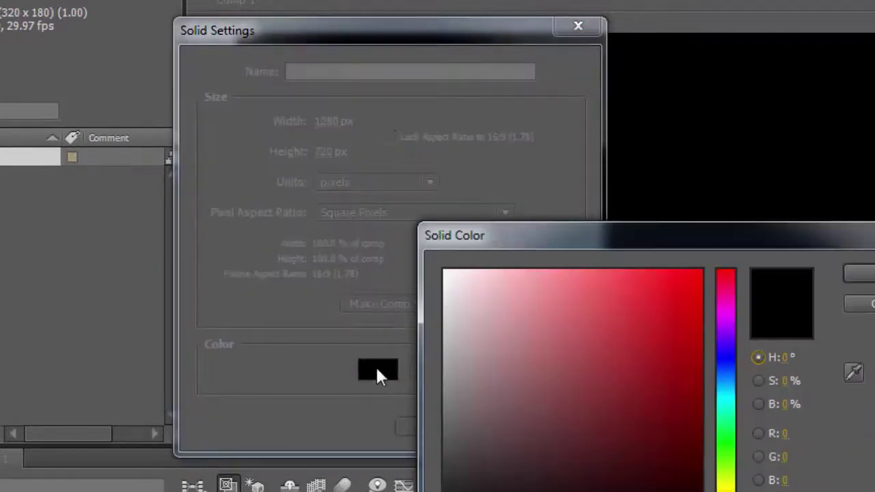
pyautogui.moveTo(442, 405)
pyautogui.mouseDown()
pyautogui.moveTo(440, 396)
pyautogui.moveTo(438, 409)
pyautogui.mouseUp()
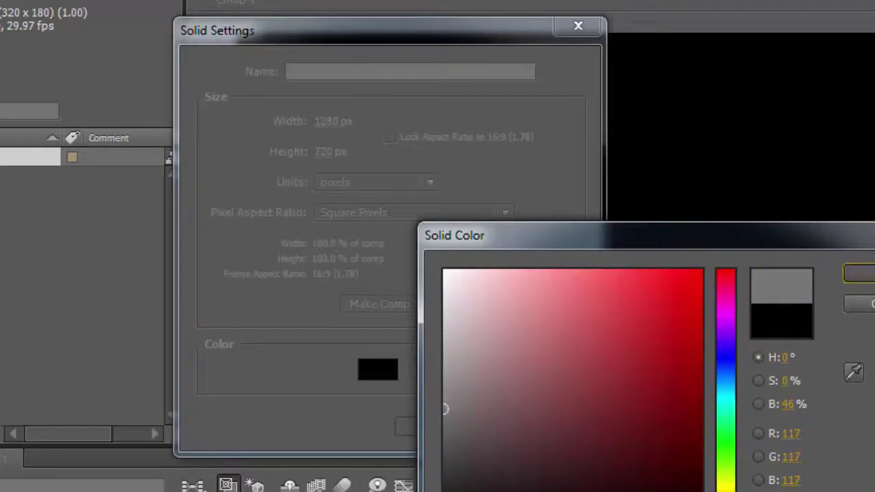
pyautogui.click(859, 274)
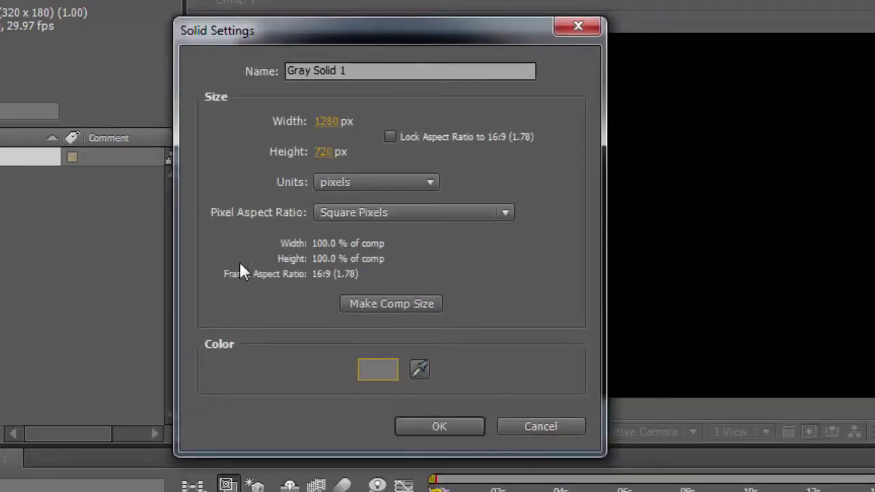
pyautogui.click(460, 432)
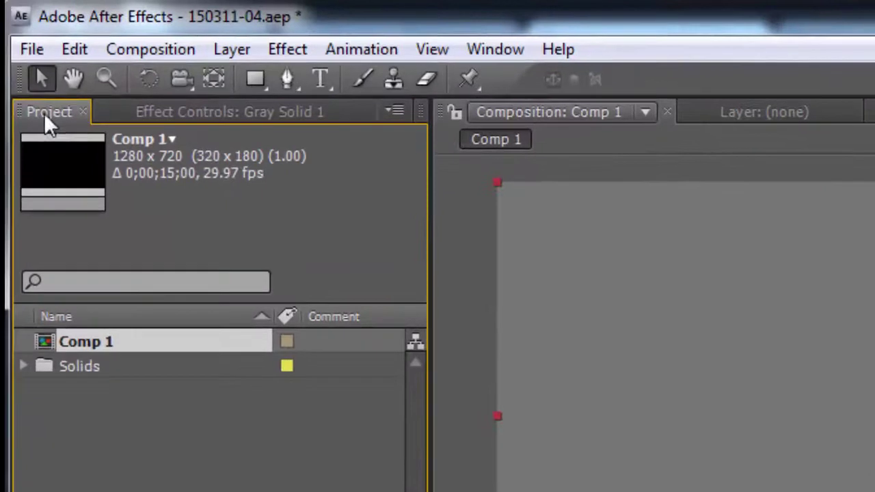
# Show the effect controls of the gray solid
pyautogui.click(208, 116)
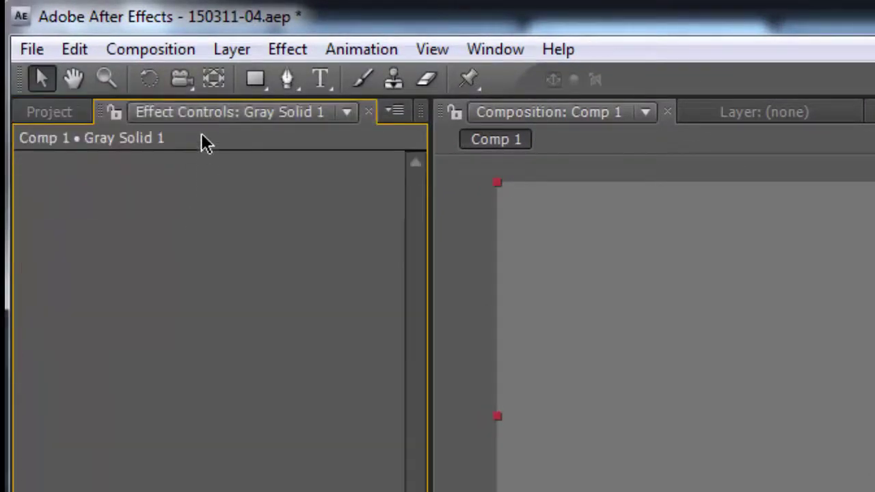
pyautogui.rightClick(207, 110)
pyautogui.press('Escape')
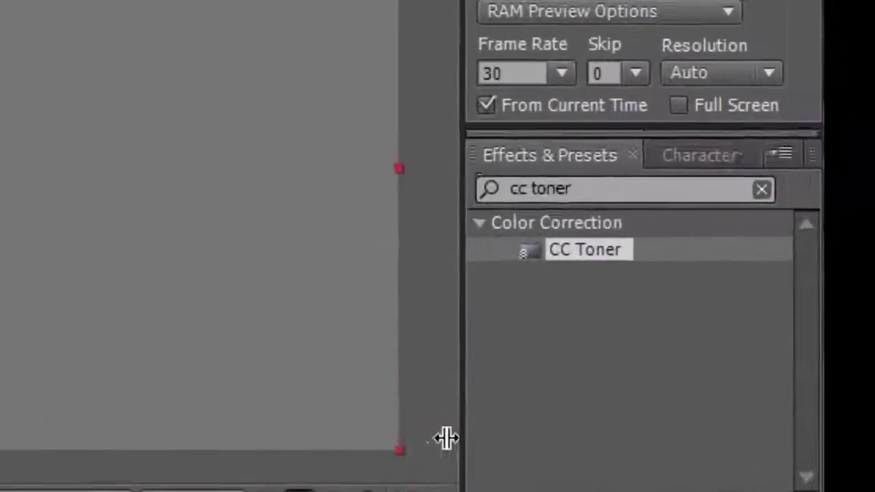
# Clear the old effect search so all effect categories are listed, and widen the effects list slightly
pyautogui.moveTo(445, 438); pyautogui.dragTo(440, 438)
pyautogui.click(623, 246)
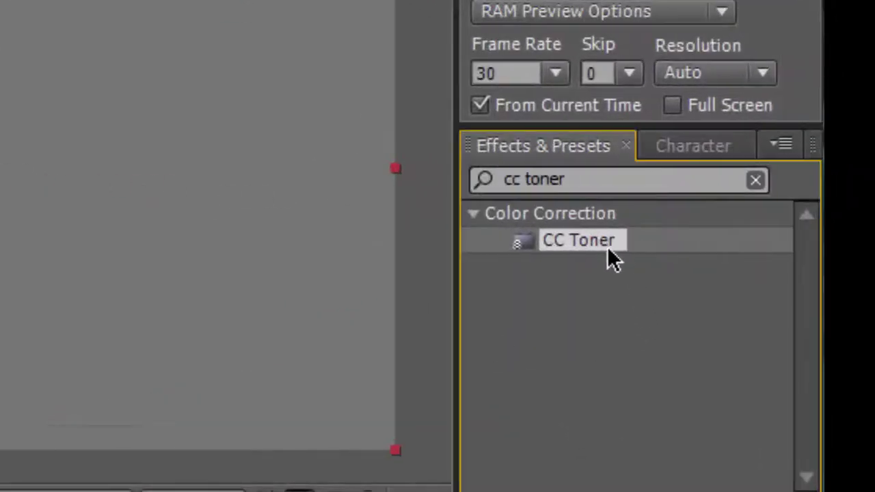
pyautogui.click(598, 180)
pyautogui.moveTo(598, 180); pyautogui.dragTo(453, 185)
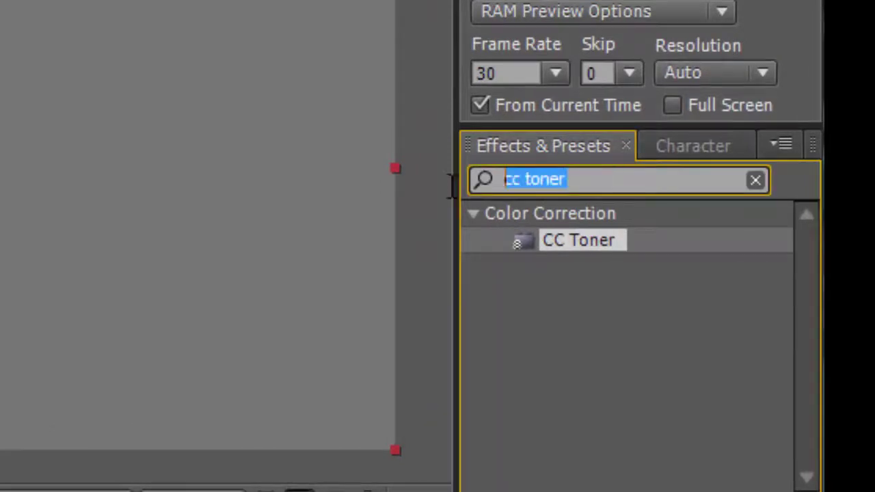
pyautogui.press('BackSpace')
pyautogui.click(559, 152)
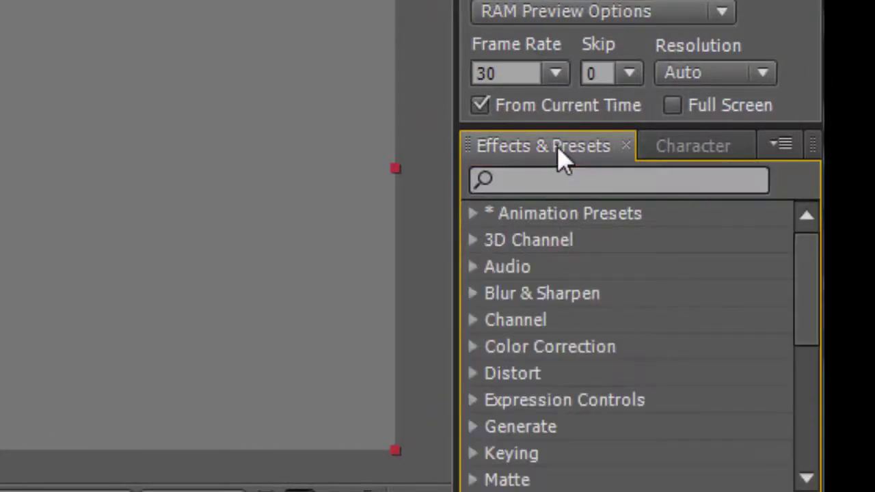
pyautogui.moveTo(455, 287); pyautogui.dragTo(441, 287)
# Search the effects for "fractal" and apply Fractal Noise to the gray solid
pyautogui.click(527, 178)
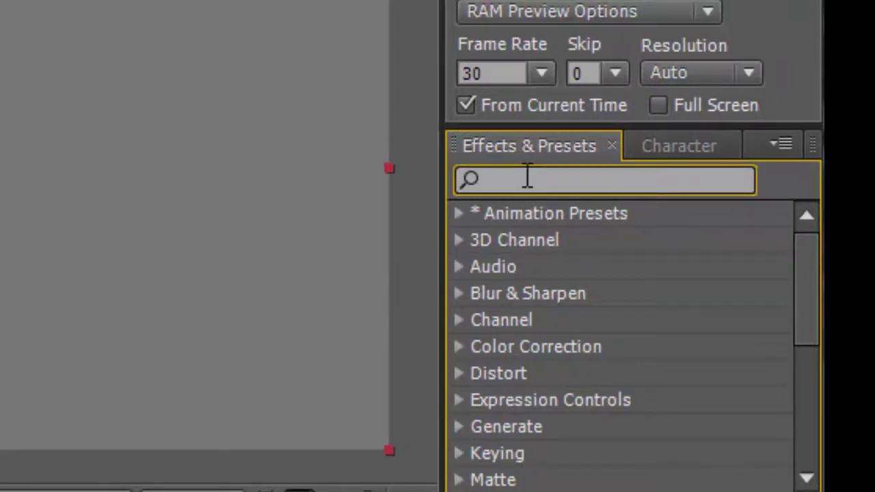
pyautogui.write('fractak ')
pyautogui.write('bl')
pyautogui.press('BackSpace')
pyautogui.press('BackSpace')
pyautogui.press('BackSpace')
pyautogui.press('BackSpace')
pyautogui.write('l')
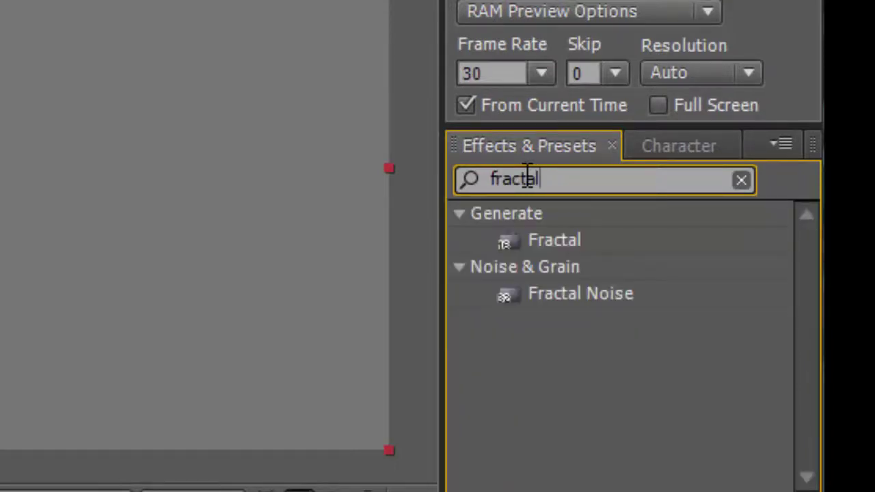
pyautogui.moveTo(491, 248); pyautogui.dragTo(80, 106)
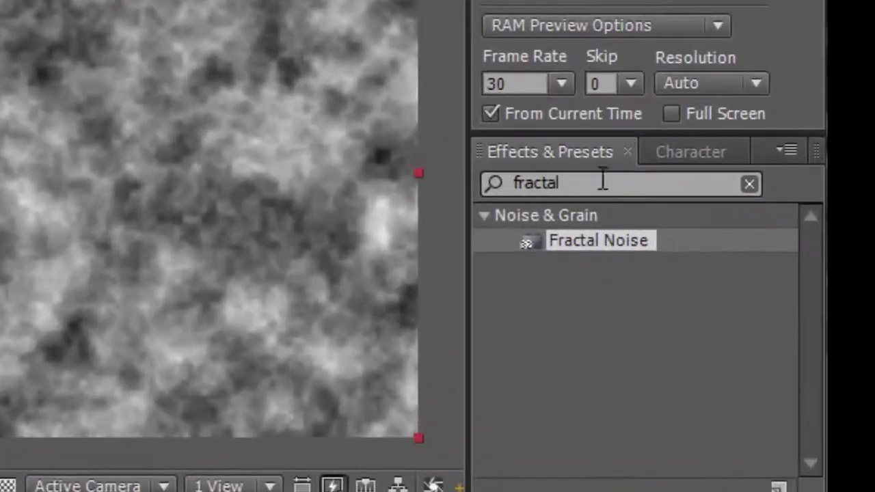
# Search the effects for "cc toner", apply CC Toner to the gray solid after Fractal Noise, and deselect the layer
pyautogui.click(602, 179)
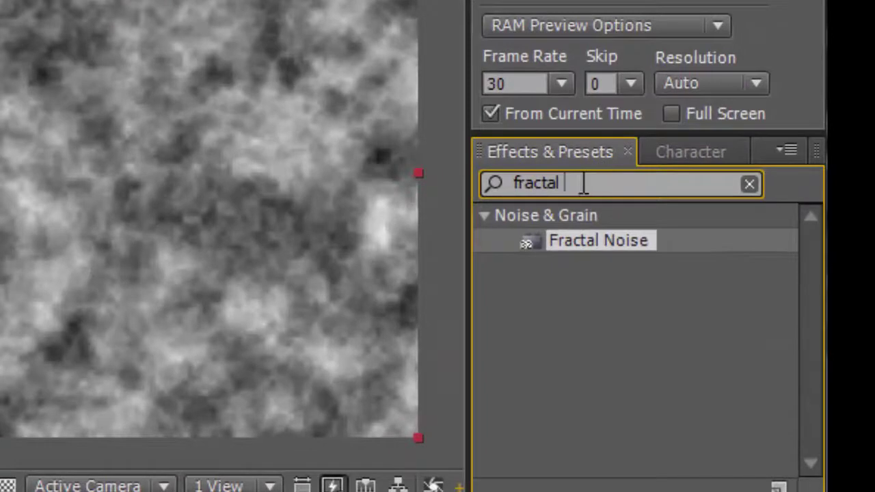
pyautogui.moveTo(582, 182); pyautogui.dragTo(493, 169)
pyautogui.write('cc tob')
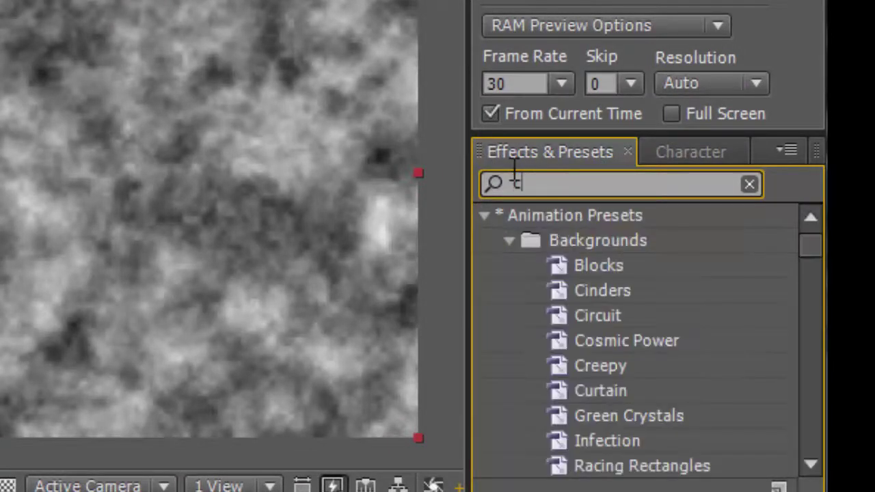
pyautogui.press('BackSpace')
pyautogui.press('BackSpace')
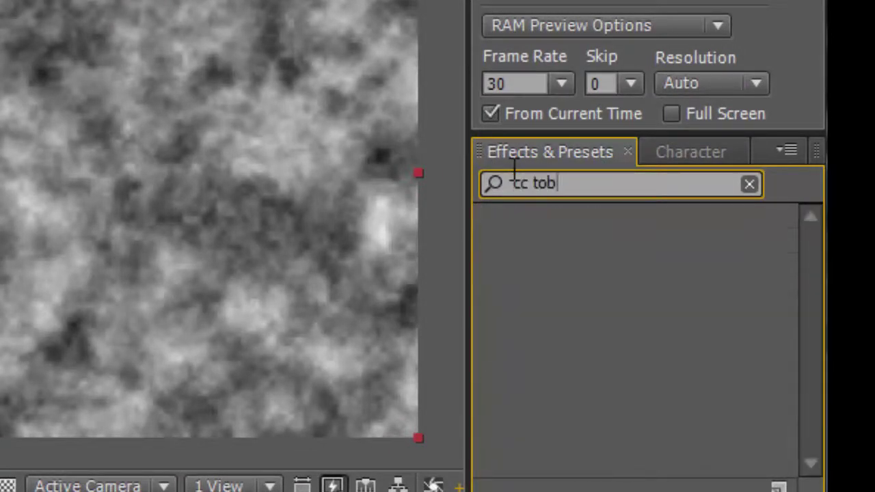
pyautogui.write('ner')
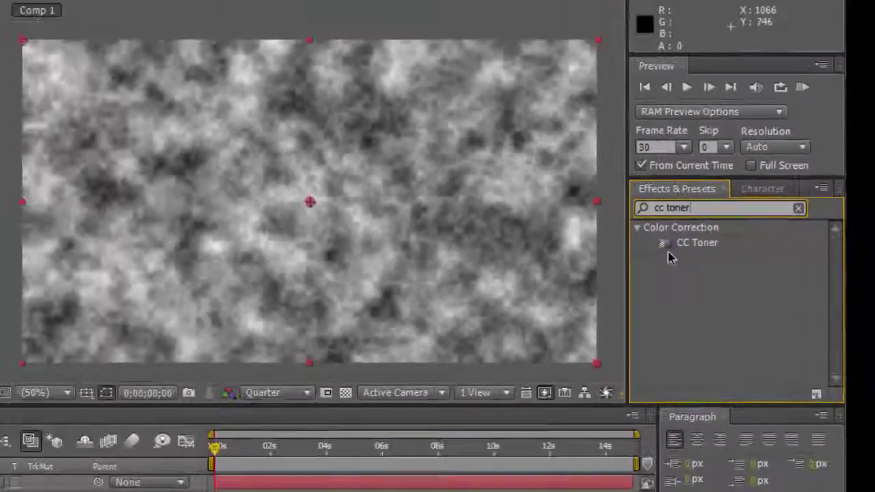
pyautogui.moveTo(556, 243); pyautogui.dragTo(106, 328)
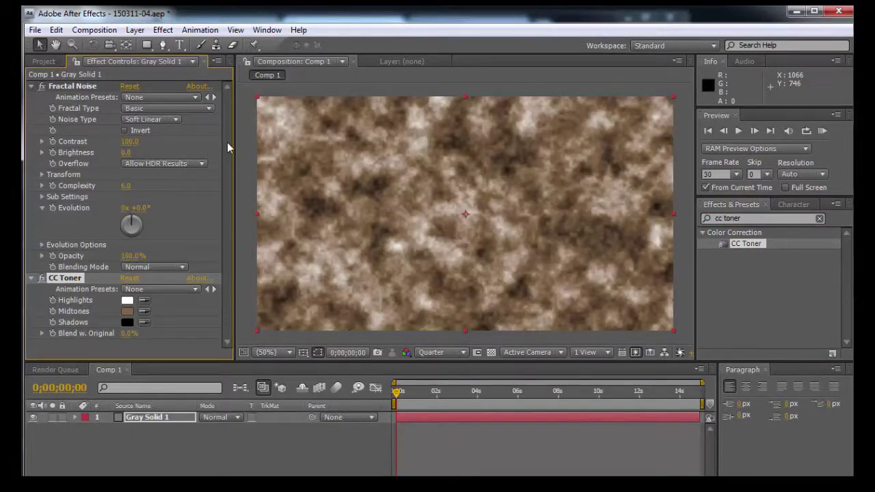
pyautogui.click(176, 468)
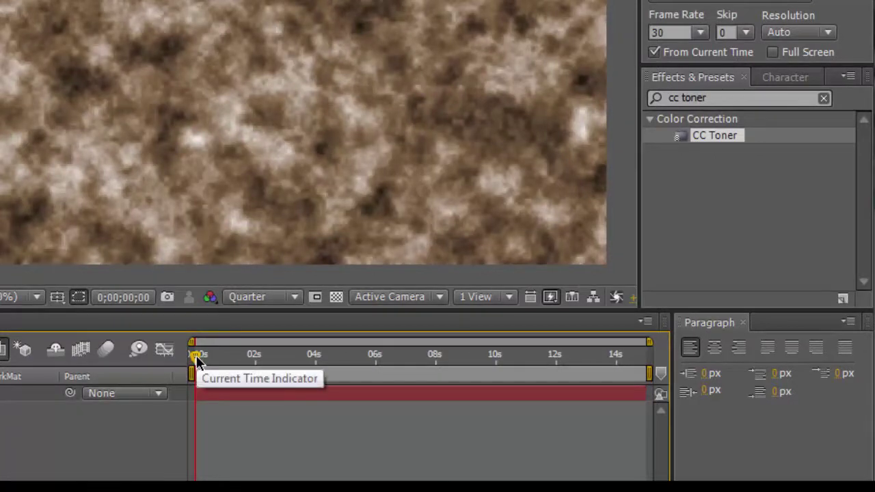
# Return to the composition's start and expand the gray solid's Fractal Noise properties in the timeline, making the timeline area taller
pyautogui.moveTo(196, 360); pyautogui.dragTo(157, 371)
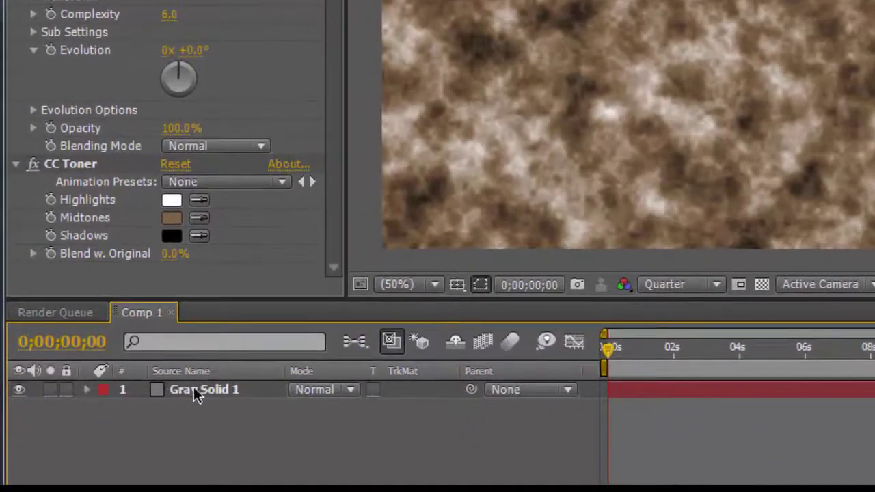
pyautogui.click(86, 390)
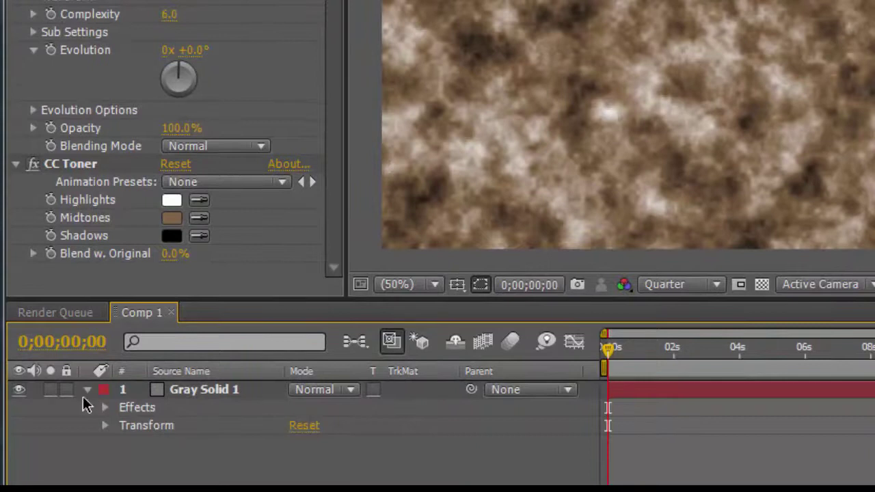
pyautogui.click(105, 408)
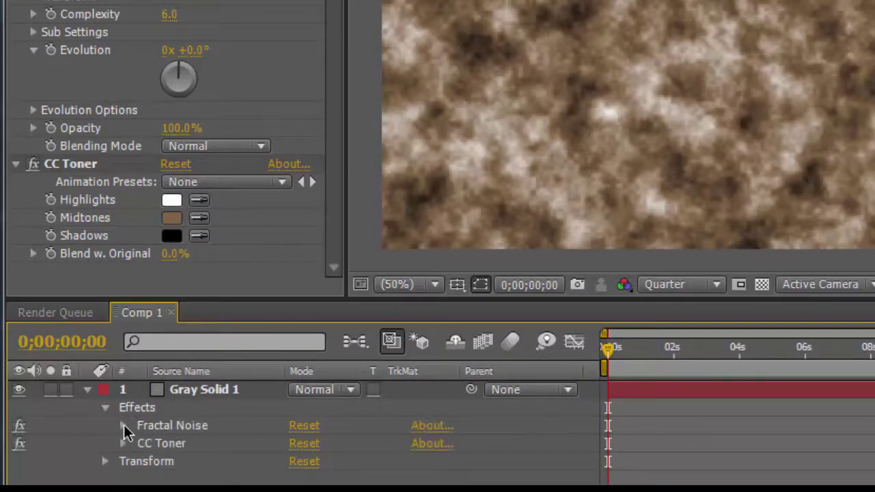
pyautogui.click(124, 426)
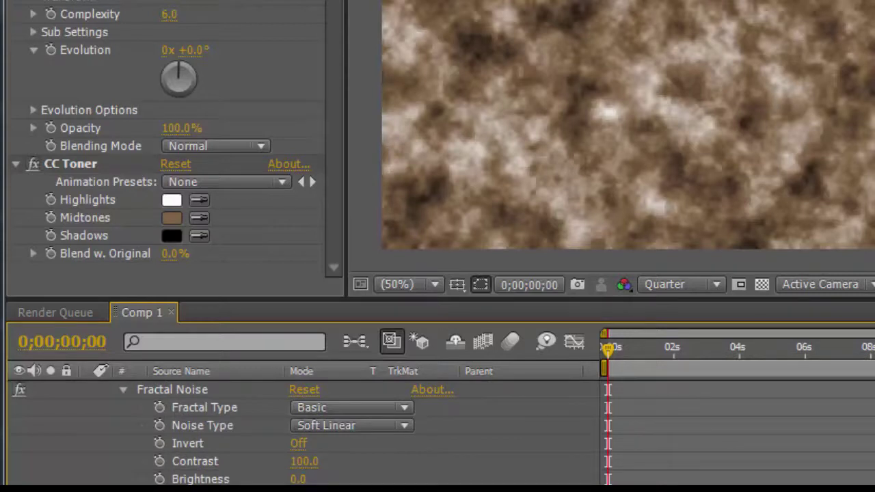
pyautogui.scroll(-2, 300, 430)
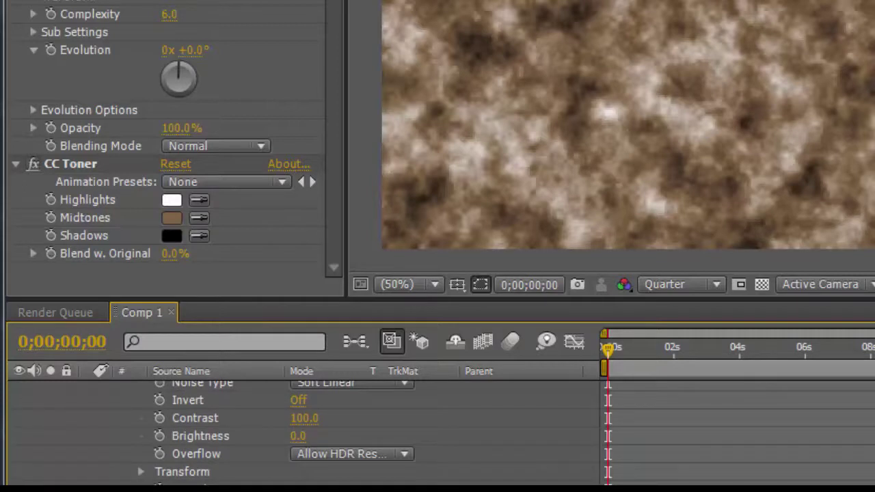
pyautogui.moveTo(398, 491); pyautogui.dragTo(399, 479)
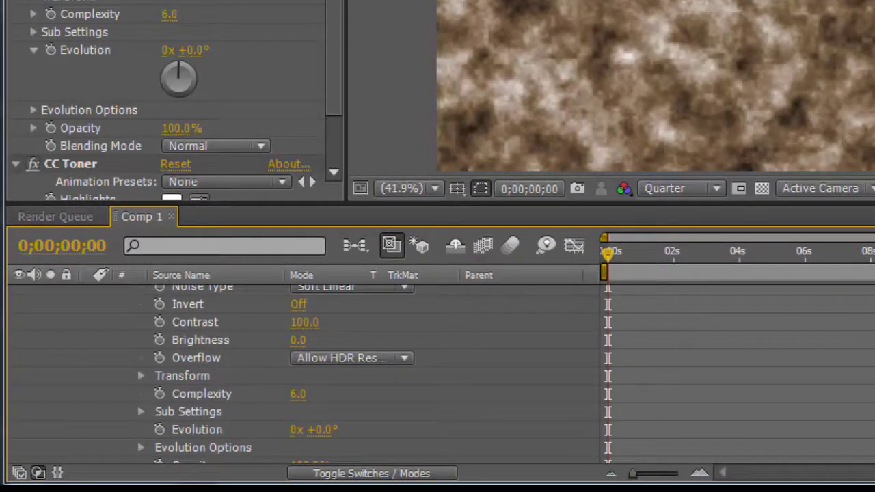
# Start animating Fractal Noise's Evolution with a first keyframe at 0;00;00;00
pyautogui.moveTo(607, 252); pyautogui.dragTo(742, 253)
pyautogui.press('Home')
pyautogui.scroll(-1, 161, 340)
pyautogui.scroll(5, 162, 340)
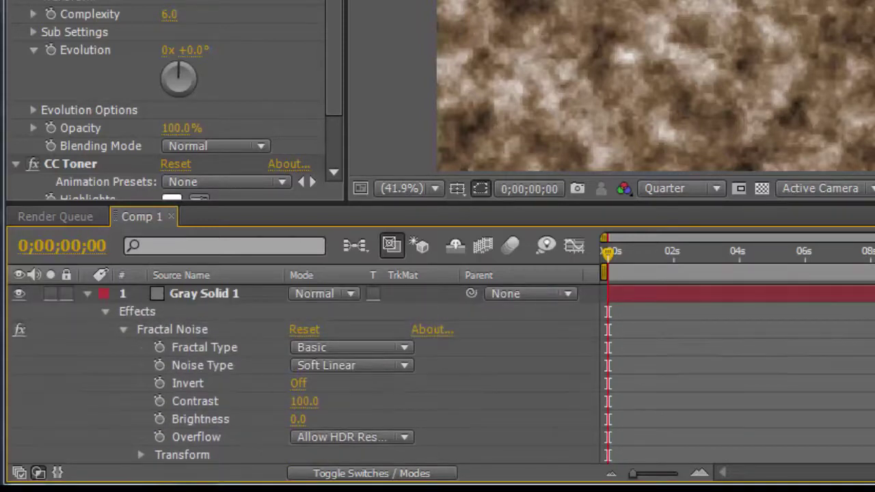
pyautogui.scroll(-3, 180, 383)
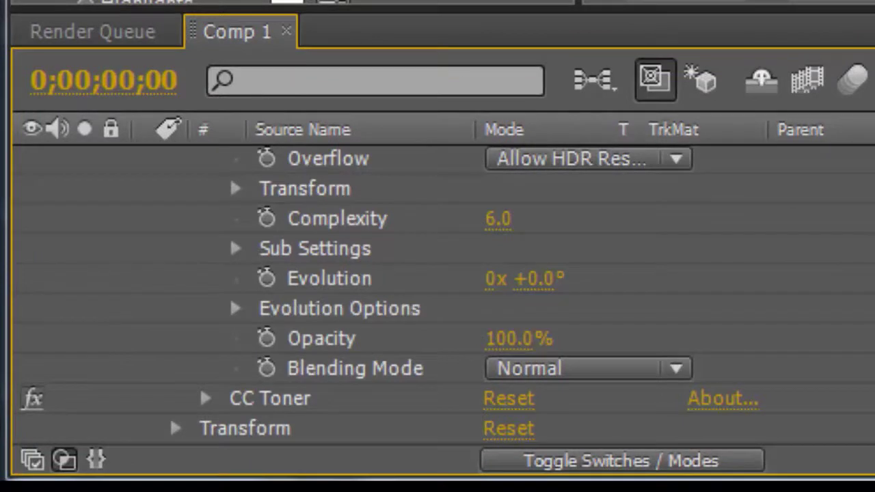
pyautogui.click(267, 279)
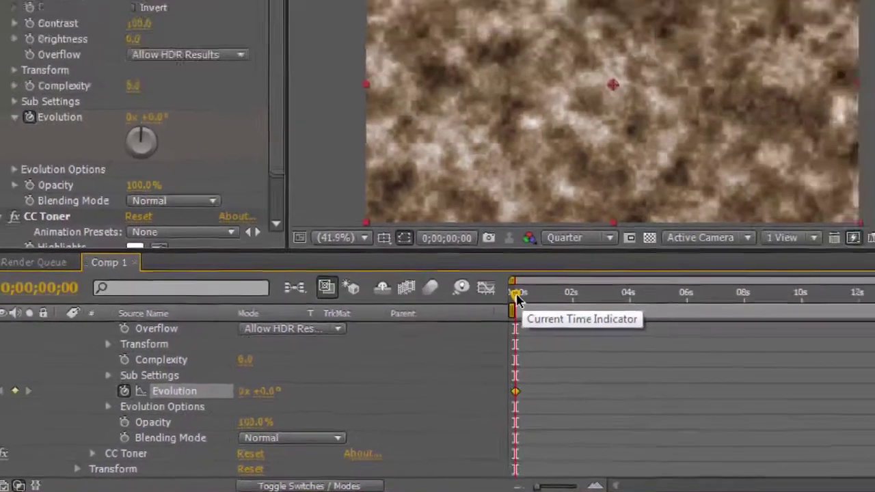
# Add an Evolution keyframe of 6 full revolutions at 0;00;14;29, the composition's last frame
pyautogui.moveTo(646, 246); pyautogui.dragTo(725, 377)
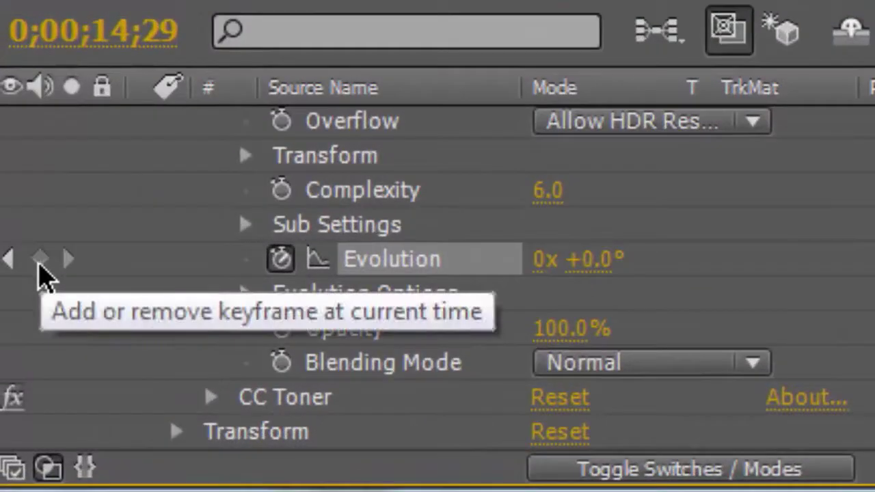
pyautogui.click(40, 261)
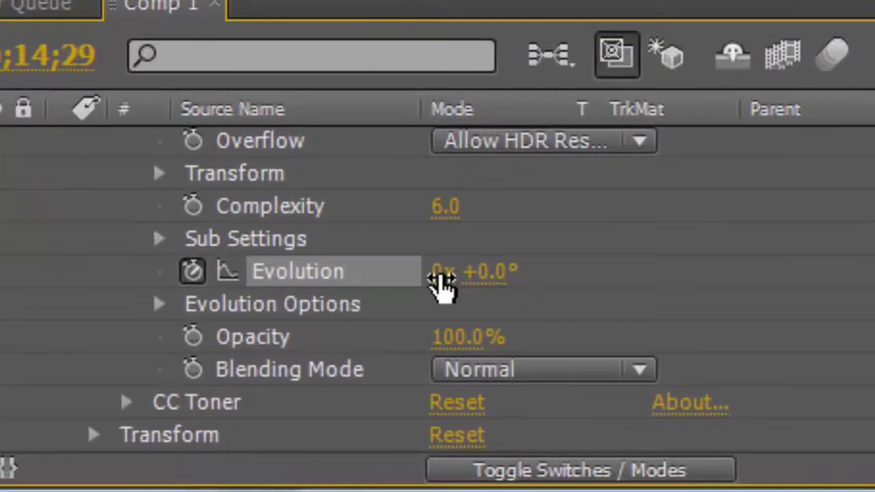
pyautogui.click(440, 276)
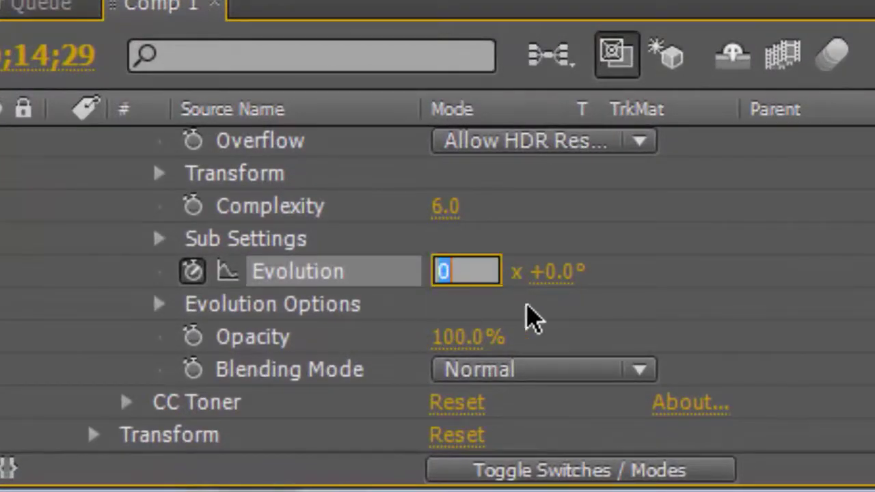
pyautogui.write('6')
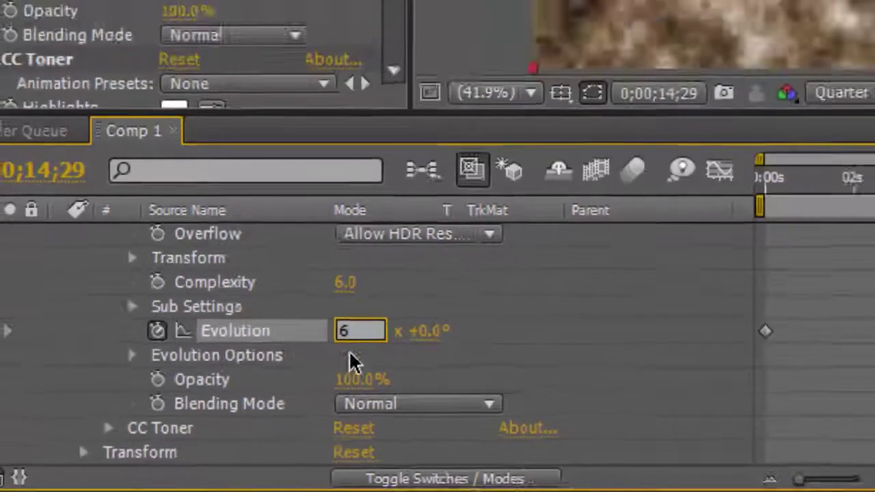
pyautogui.press('Return')
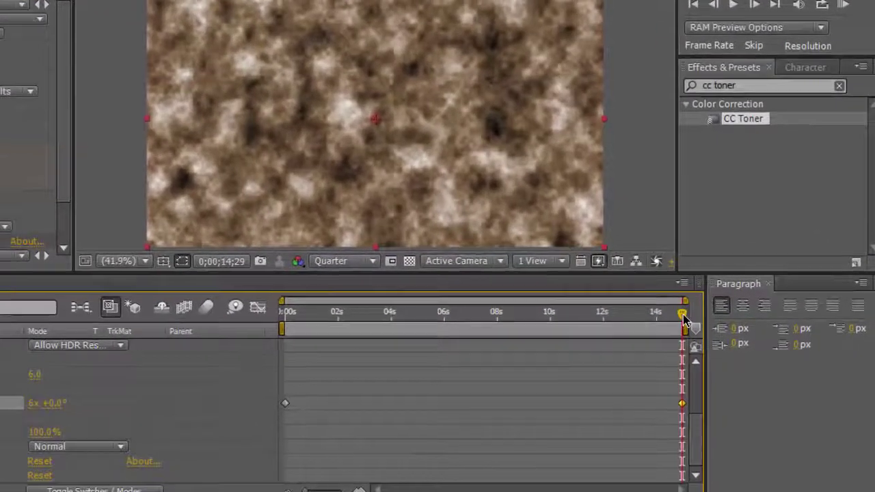
# Scrub through the Evolution animation back to 0;00;00;00 and save the project
pyautogui.moveTo(718, 347); pyautogui.dragTo(524, 354)
pyautogui.moveTo(439, 320); pyautogui.dragTo(271, 331)
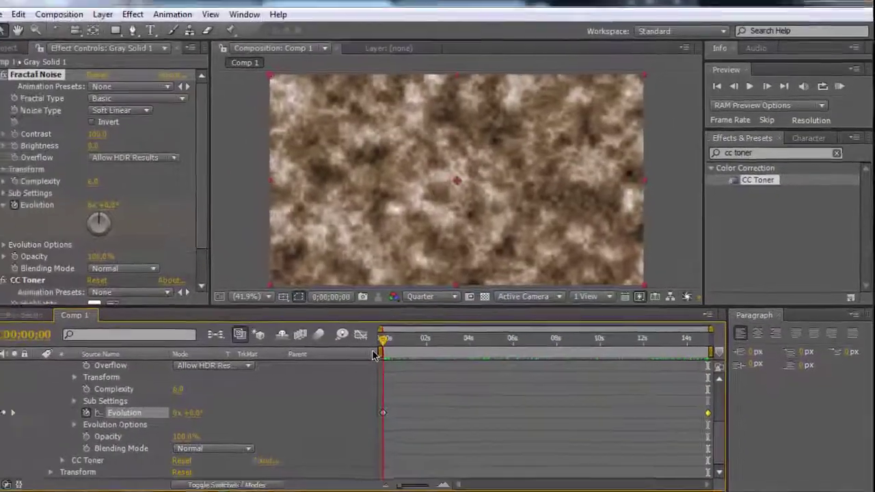
pyautogui.click(16, 25)
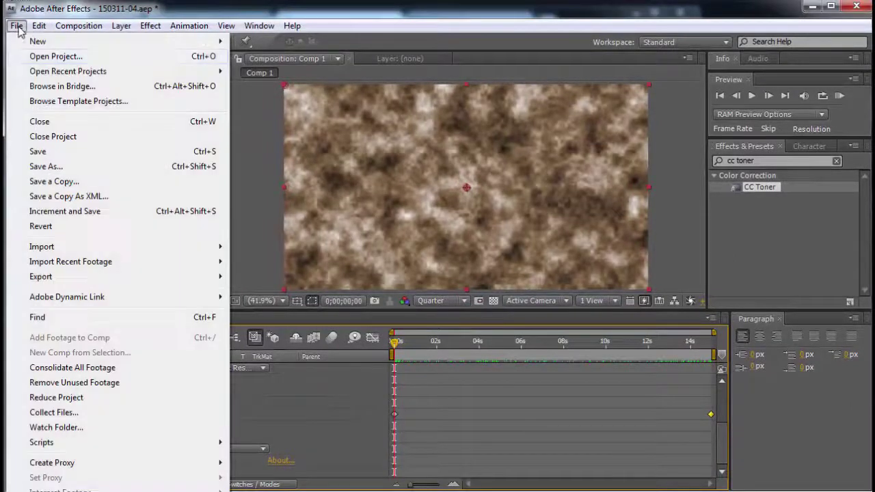
pyautogui.click(31, 156)
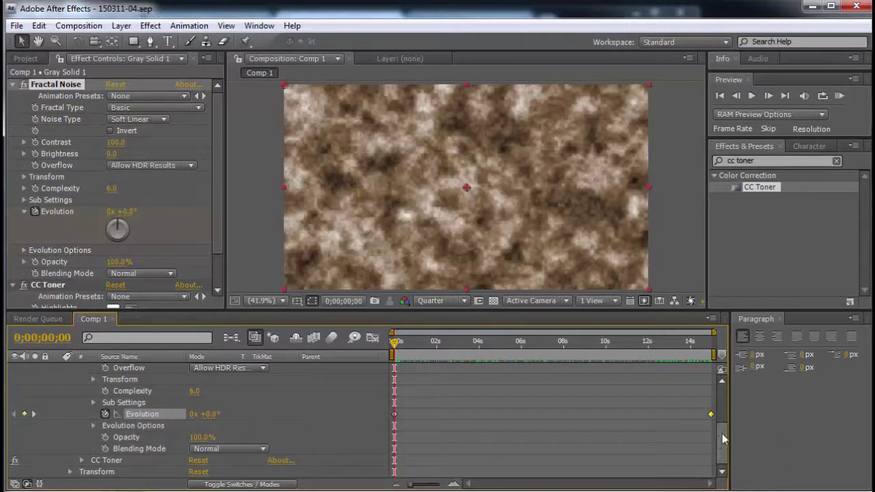
# Collapse the gray solid's effects and layer properties in the timeline
pyautogui.moveTo(722, 434); pyautogui.dragTo(722, 385)
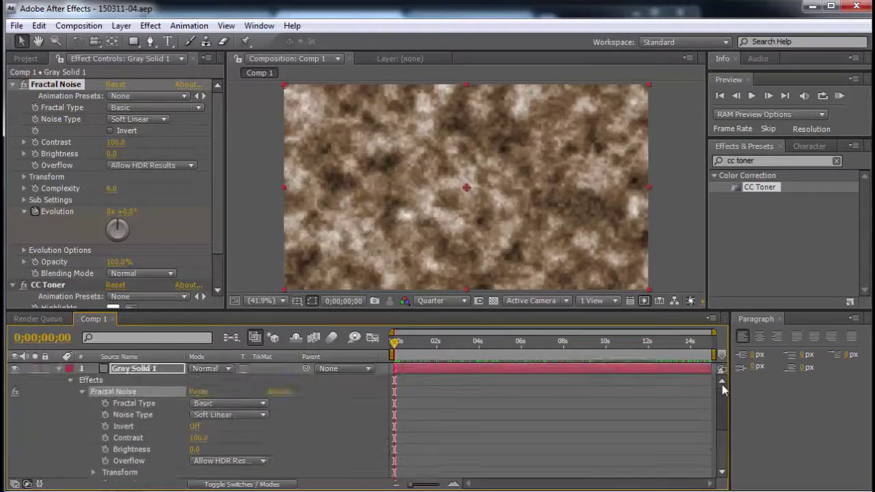
pyautogui.click(70, 380)
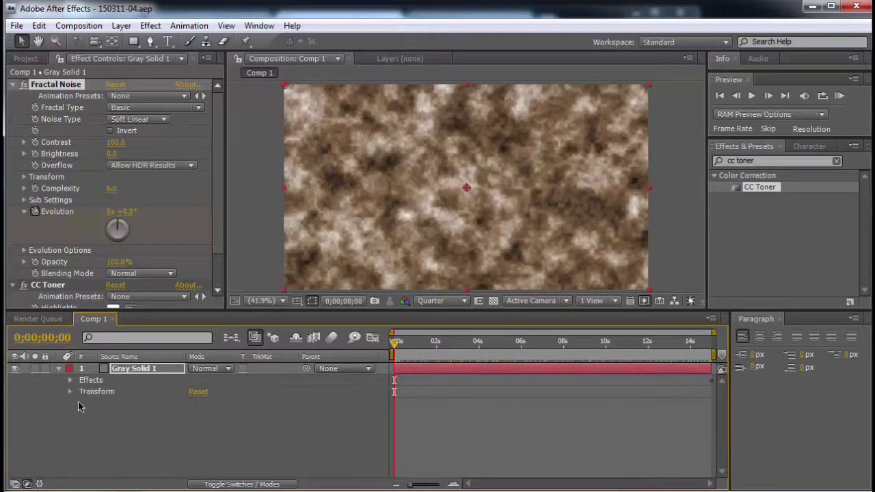
pyautogui.click(59, 370)
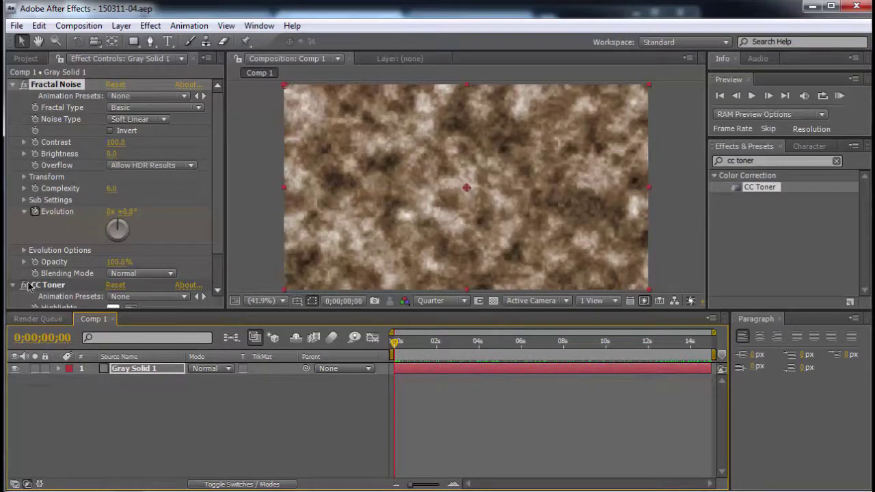
# Change CC Toner's Midtones color to teal, hex 379D99
pyautogui.moveTo(217, 214); pyautogui.dragTo(228, 260)
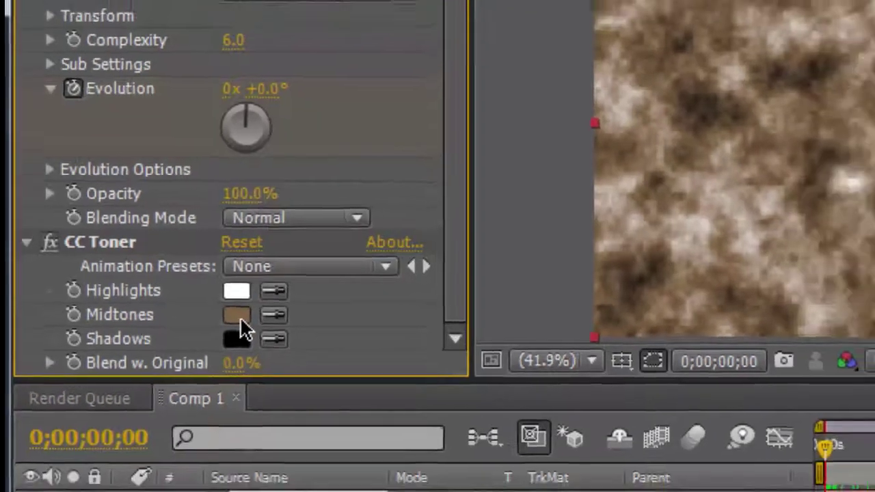
pyautogui.click(264, 323)
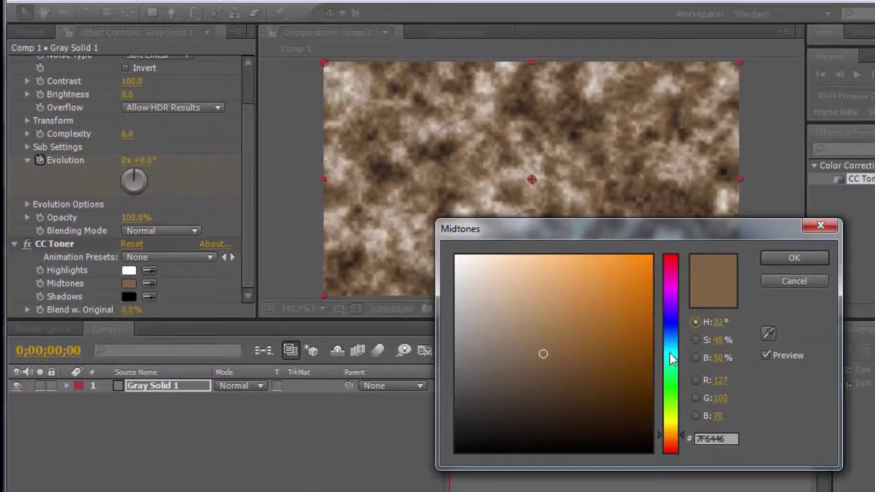
pyautogui.click(670, 363)
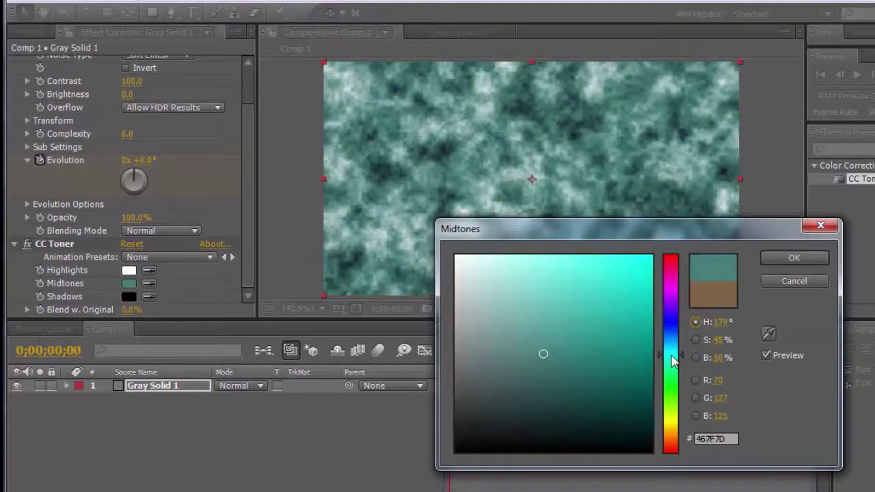
pyautogui.moveTo(544, 354); pyautogui.dragTo(583, 331)
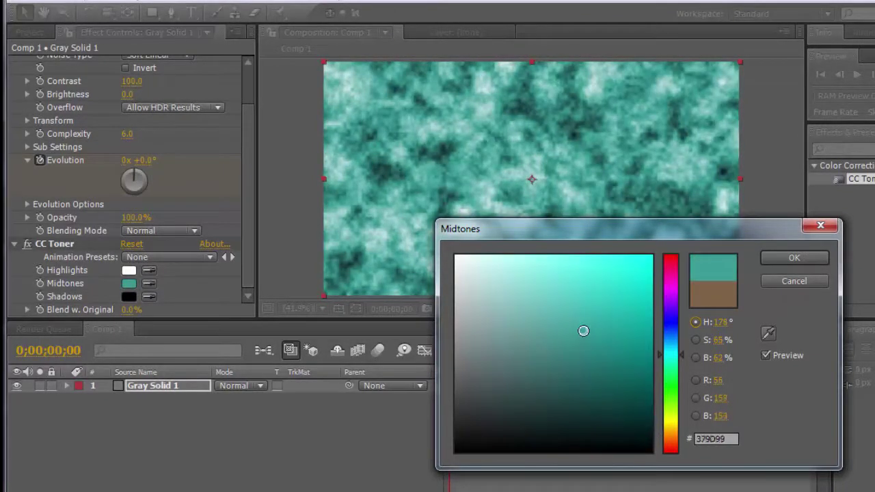
pyautogui.click(783, 259)
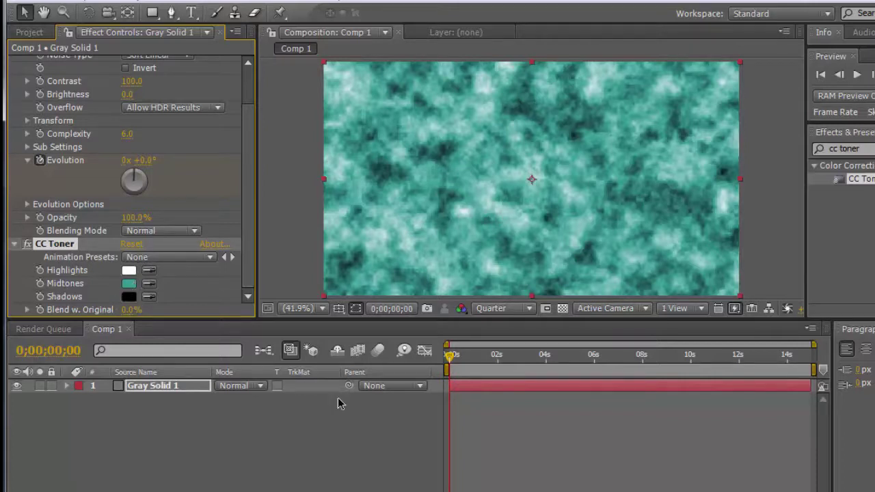
# Preview the animated teal texture from the start and stop the playback
pyautogui.moveTo(450, 363)
pyautogui.mouseDown()
pyautogui.moveTo(752, 374)
pyautogui.moveTo(450, 369)
pyautogui.mouseUp()
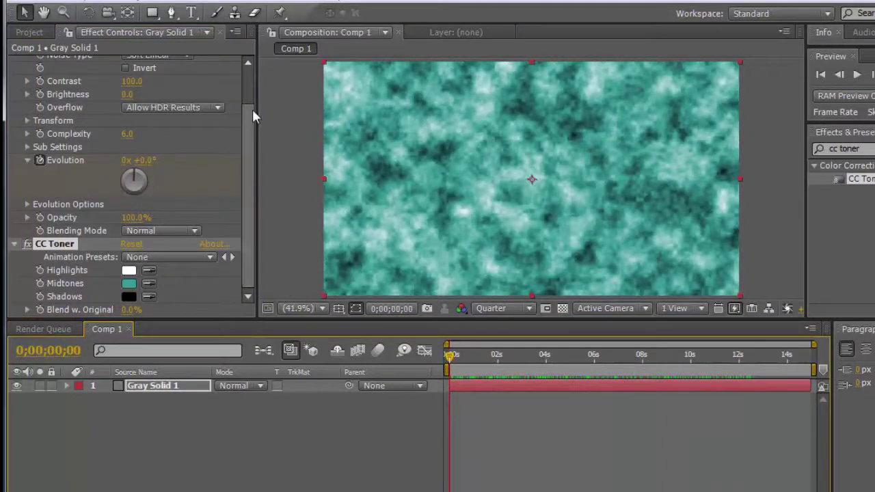
pyautogui.moveTo(246, 148); pyautogui.dragTo(252, 92)
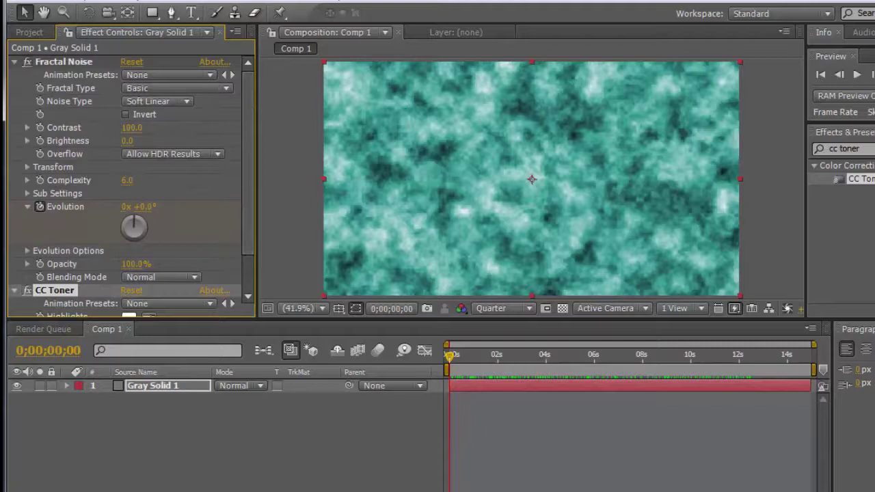
pyautogui.press('space')
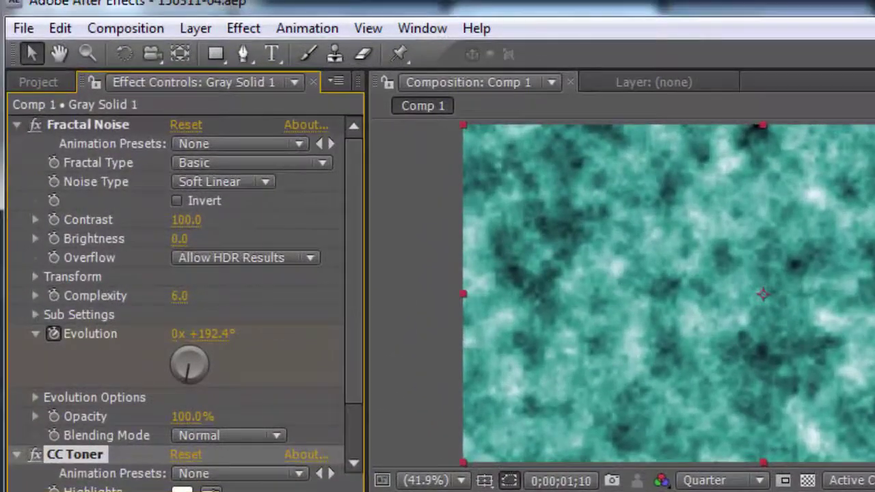
pyautogui.press('space')
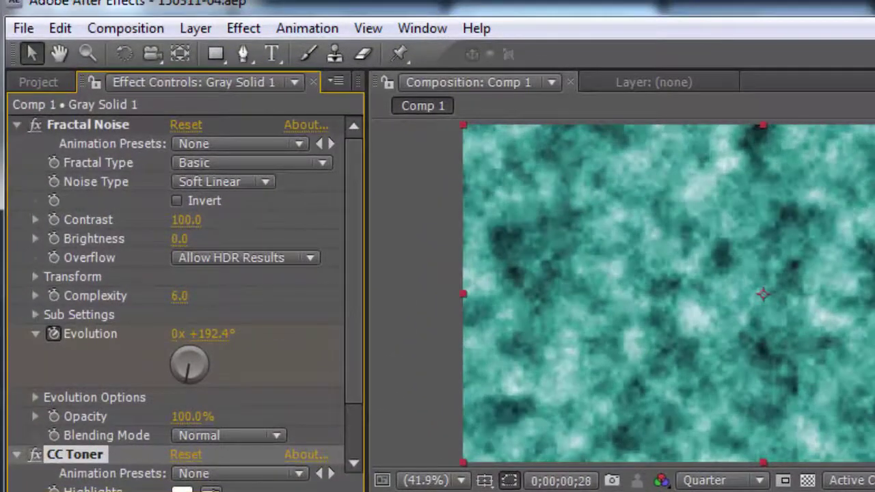
# Examine the animation presets and fractal types available for Fractal Noise, keeping the preset at None and the type at Basic
pyautogui.click(349, 231)
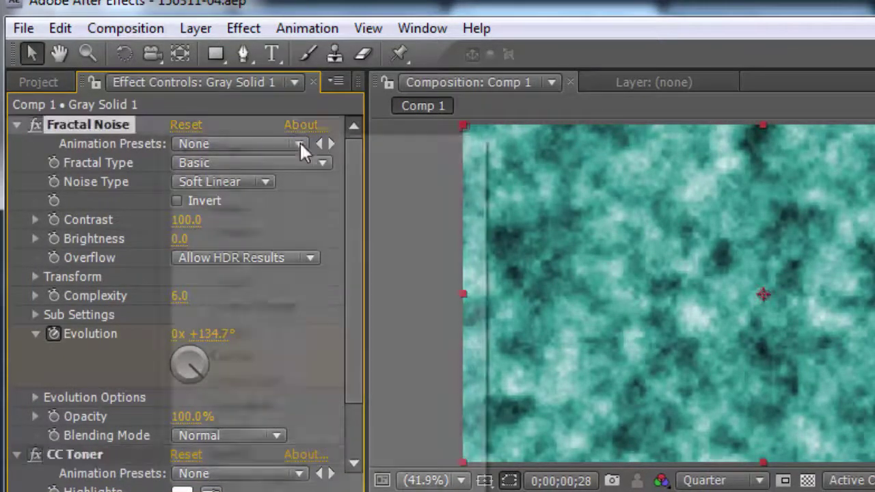
pyautogui.click(300, 143)
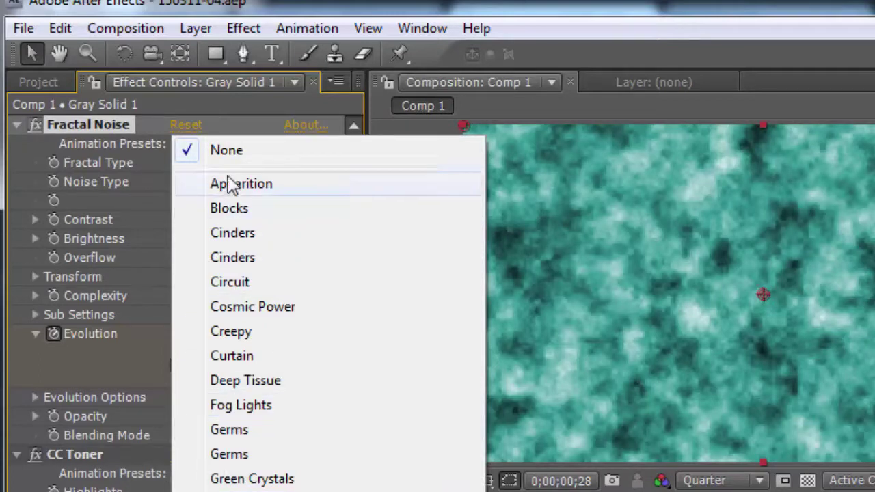
pyautogui.click(220, 152)
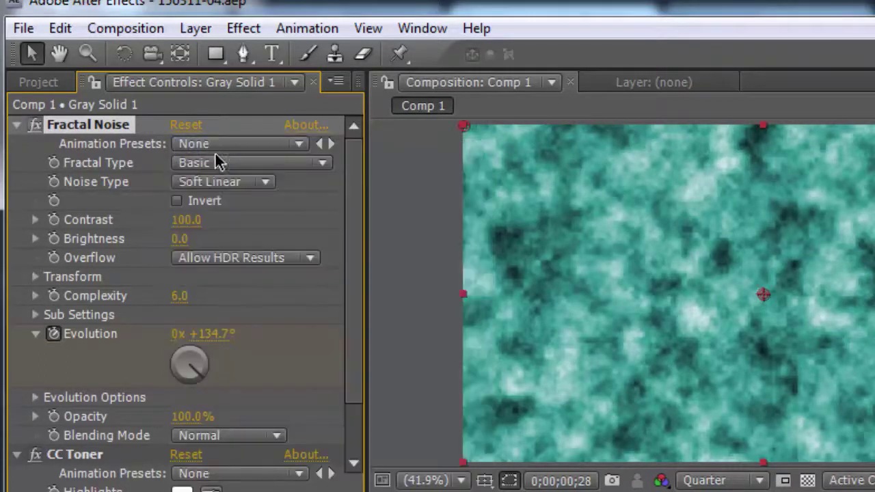
pyautogui.click(312, 165)
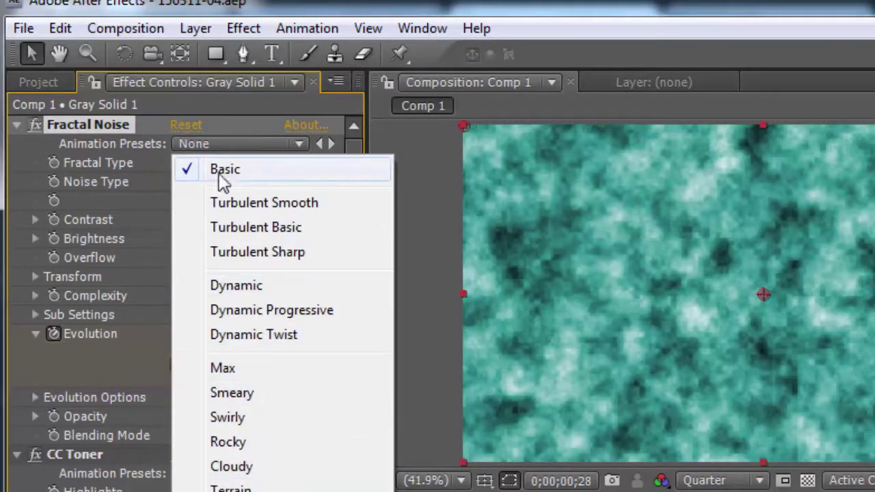
pyautogui.click(231, 151)
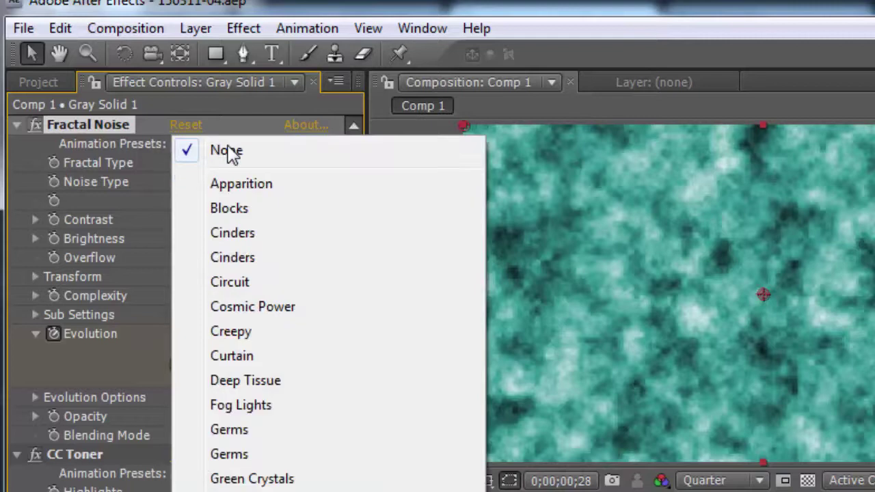
pyautogui.click(231, 150)
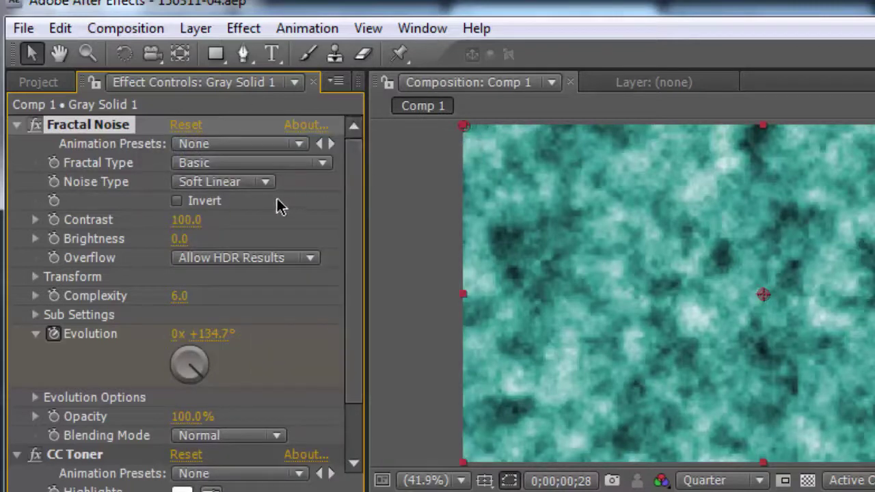
# Review Fractal Noise's noise types, keeping Soft Linear, and set its Overflow to Wrap Back
pyautogui.click(267, 180)
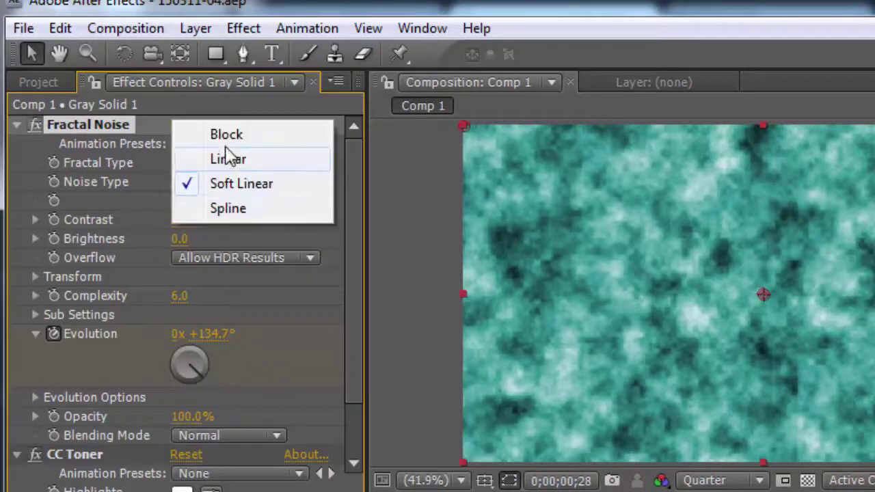
pyautogui.click(352, 186)
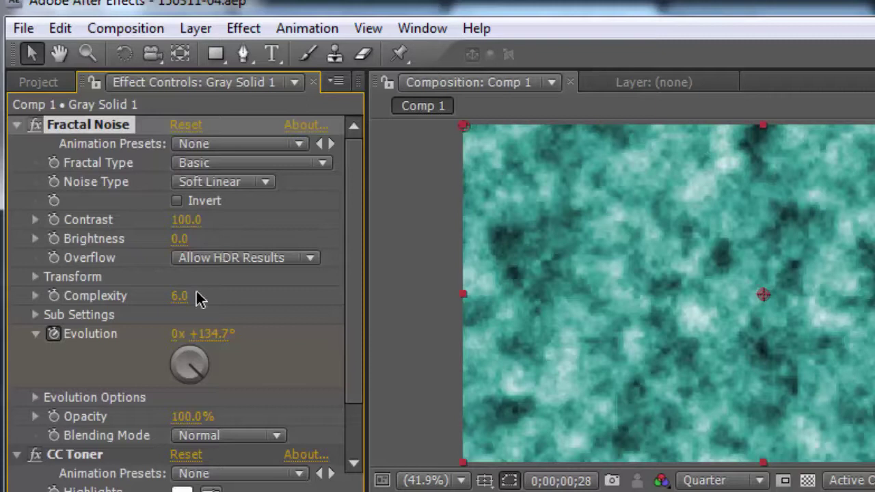
pyautogui.click(313, 258)
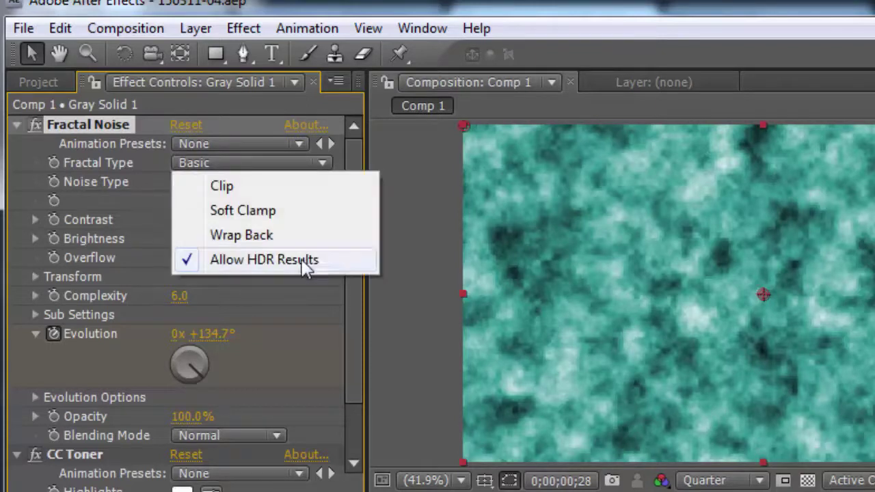
pyautogui.click(230, 235)
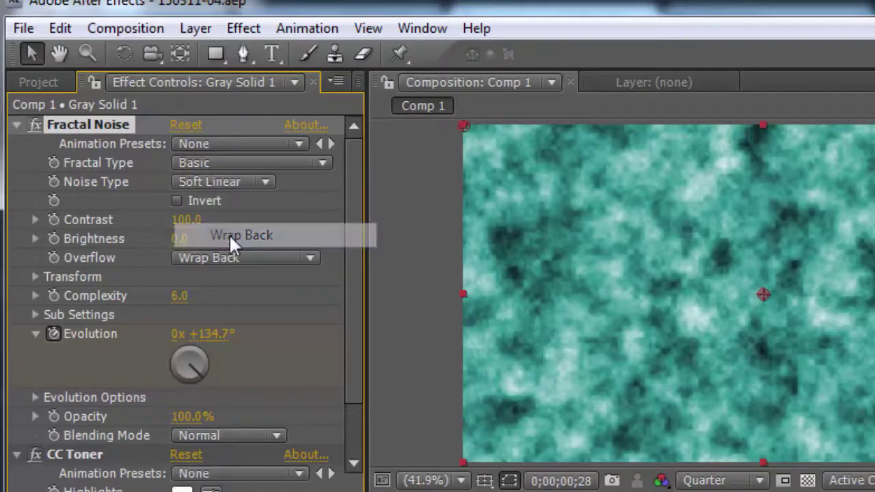
# Expand Fractal Noise's Transform and Complexity settings and lower the Complexity to 5.5
pyautogui.click(36, 278)
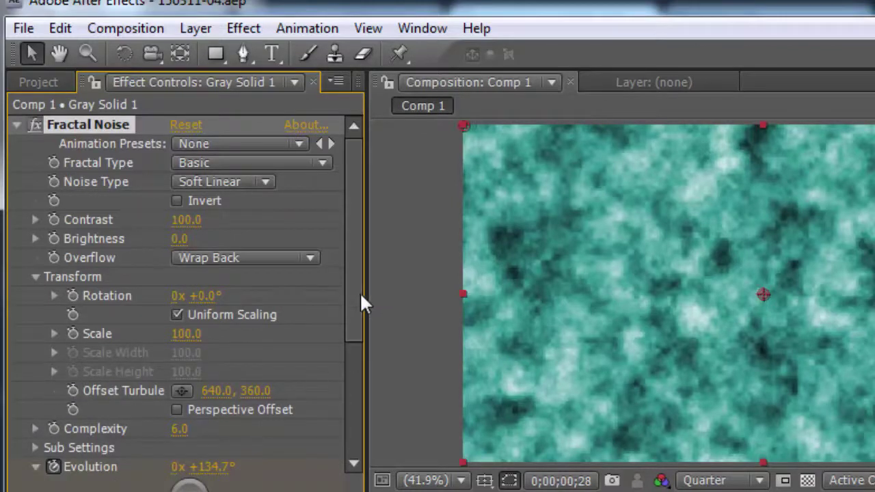
pyautogui.scroll(-5, 359, 292)
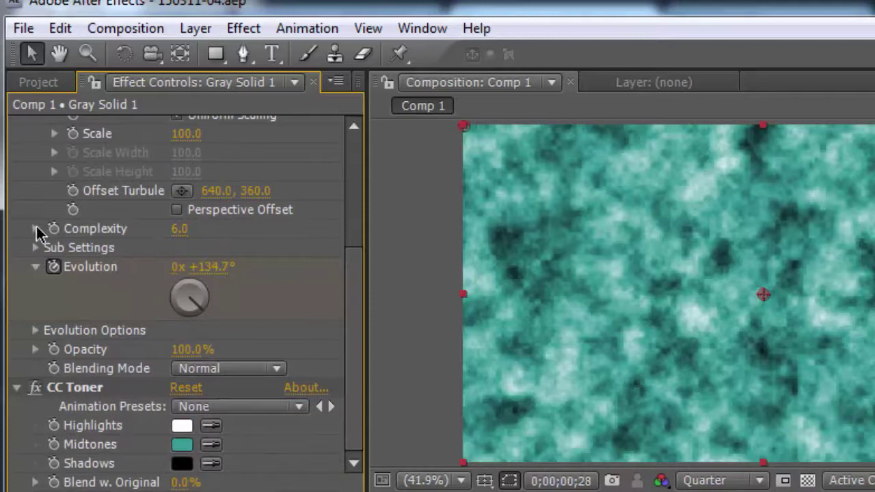
pyautogui.click(35, 229)
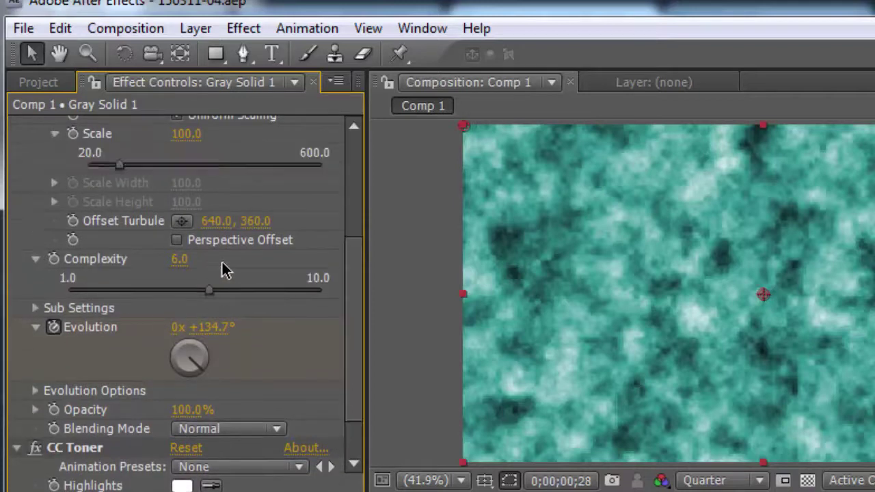
pyautogui.moveTo(212, 294)
pyautogui.mouseDown()
pyautogui.moveTo(293, 296)
pyautogui.moveTo(156, 296)
pyautogui.moveTo(200, 300)
pyautogui.mouseUp()
pyautogui.moveTo(352, 287); pyautogui.dragTo(347, 183)
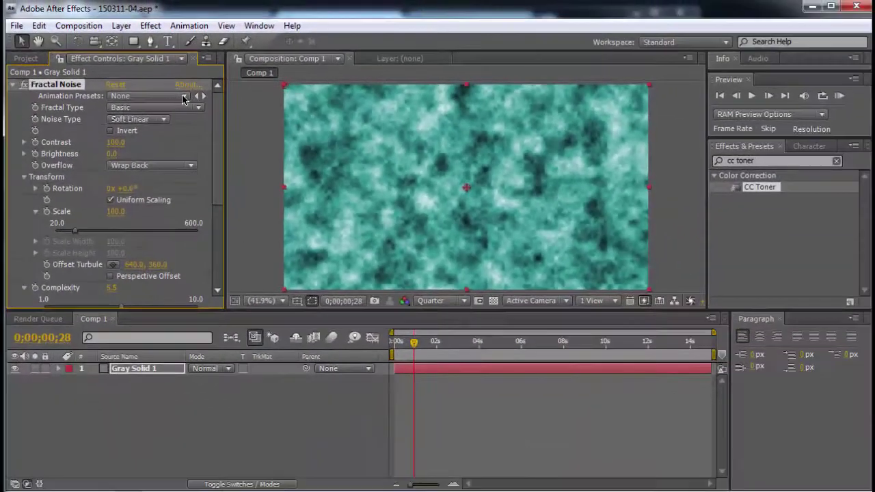
# Apply the Blocks animation preset to Fractal Noise and preview it from the start of the composition
pyautogui.click(298, 145)
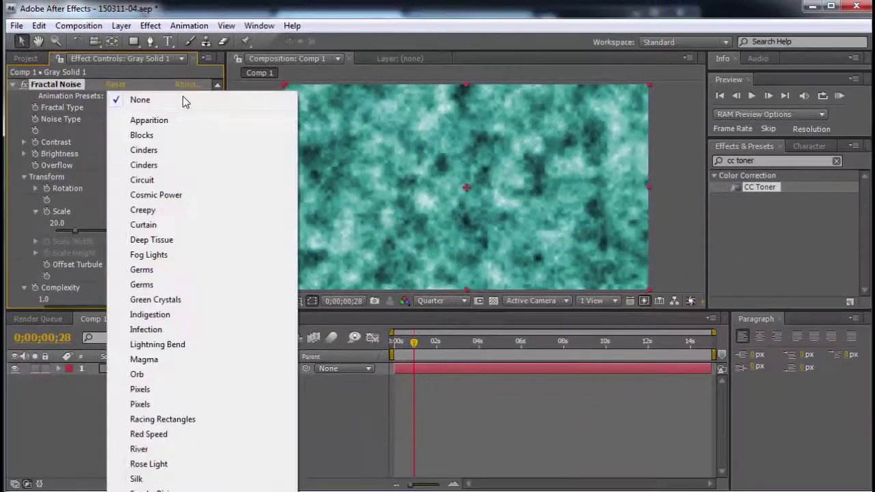
pyautogui.click(140, 137)
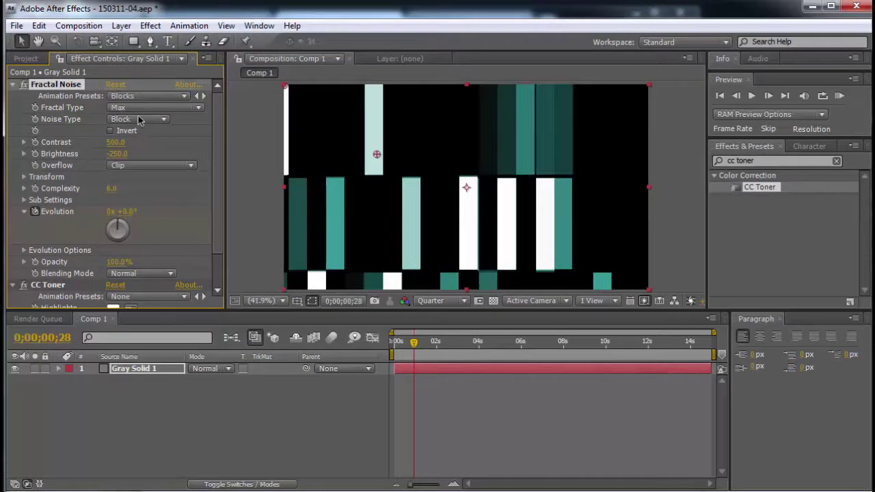
pyautogui.moveTo(414, 347); pyautogui.dragTo(376, 346)
pyautogui.press('space')
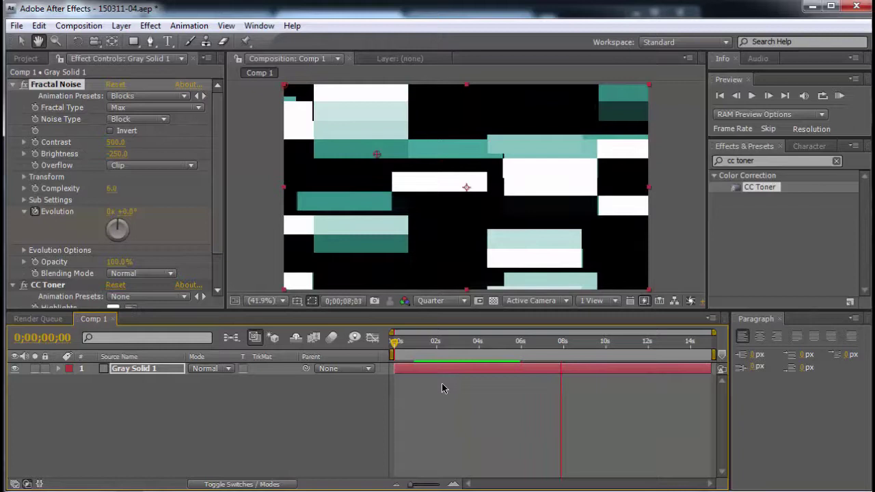
pyautogui.press('space')
pyautogui.moveTo(571, 347); pyautogui.dragTo(386, 350)
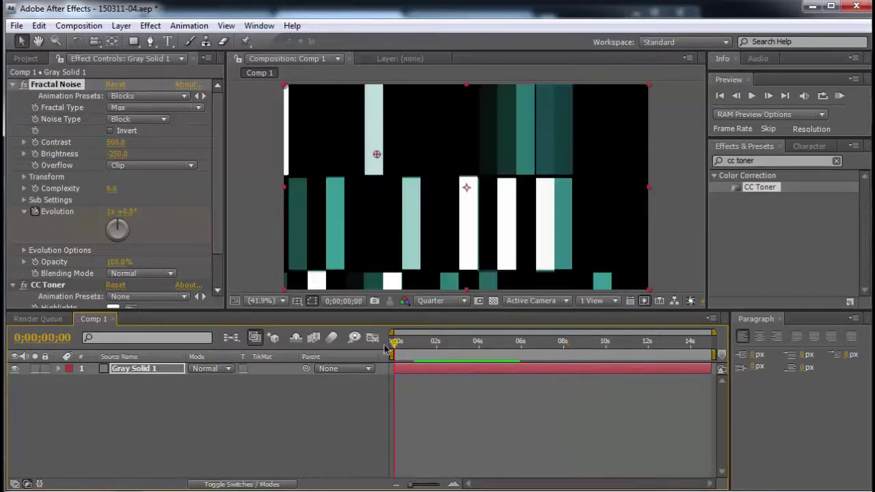
# Apply the first Cinders animation preset to Fractal Noise and preview it briefly
pyautogui.click(151, 96)
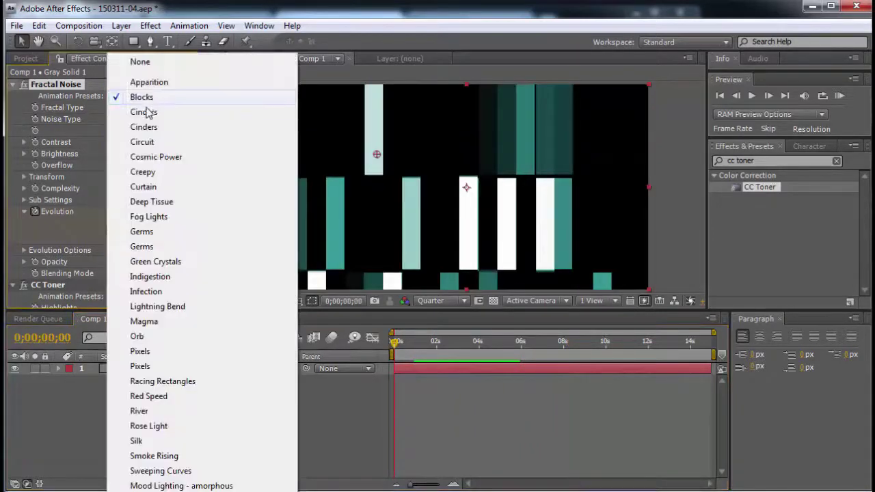
pyautogui.click(146, 115)
pyautogui.press('space')
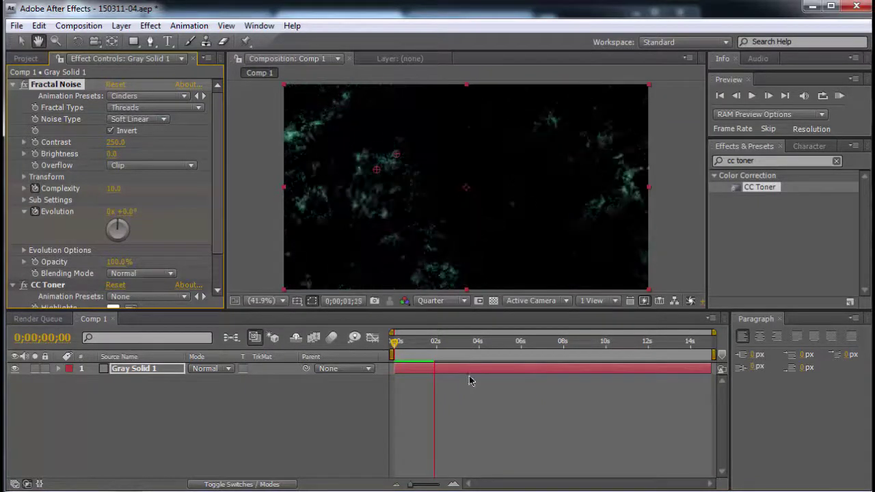
pyautogui.press('space')
# Apply the Cosmic Power animation preset to Fractal Noise and change its Noise Type to Spline
pyautogui.click(147, 96)
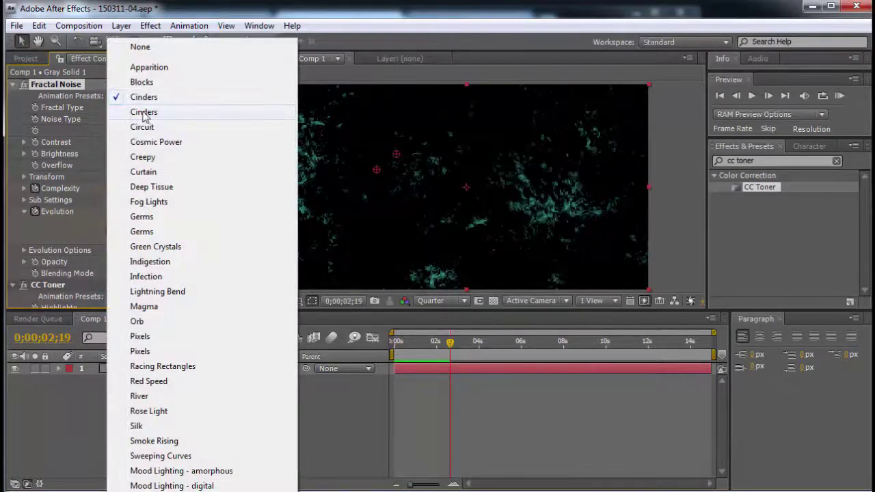
pyautogui.click(150, 140)
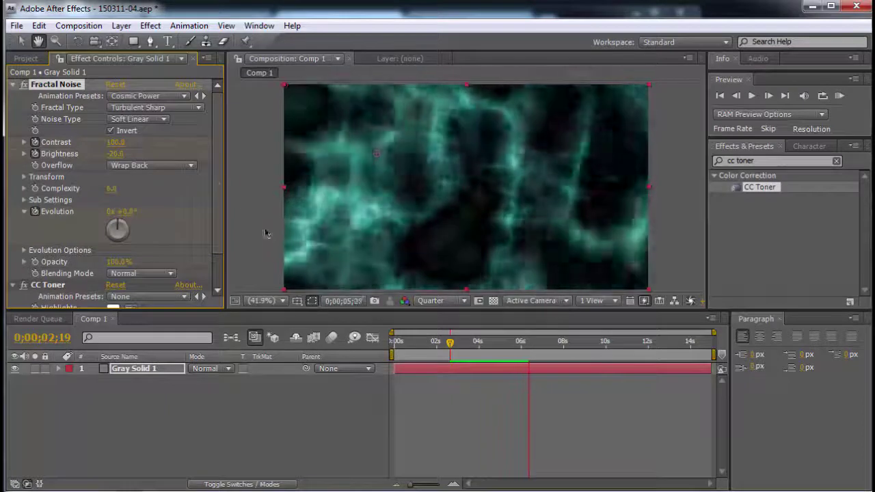
pyautogui.click(159, 119)
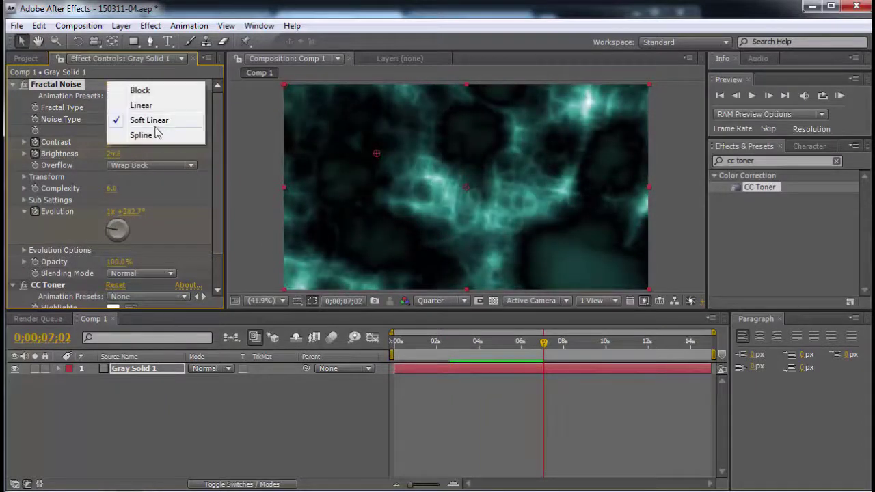
pyautogui.click(142, 135)
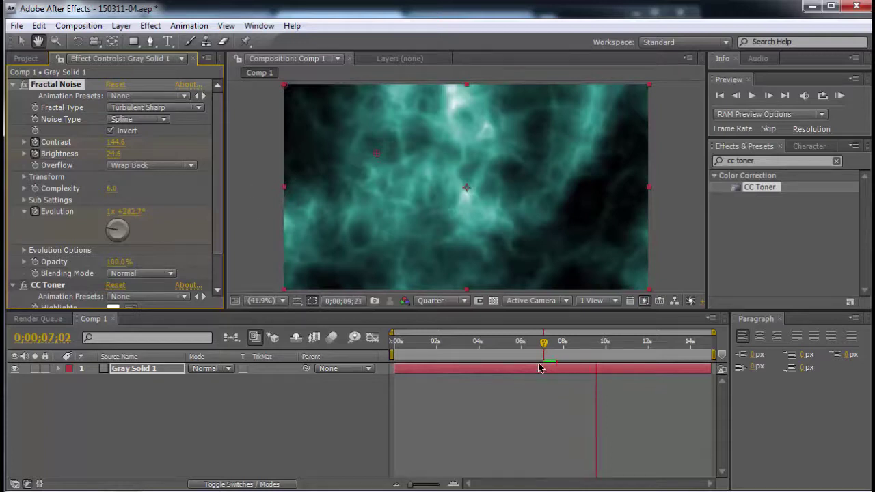
pyautogui.click(616, 345)
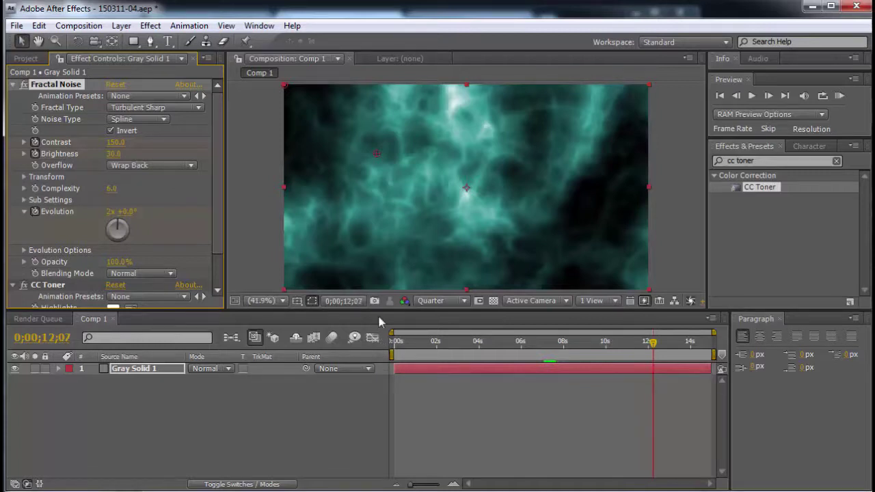
# Preview the inverted Turbulent Sharp texture in several short playbacks, checking its Fractal Noise properties in the timeline
pyautogui.press('space')
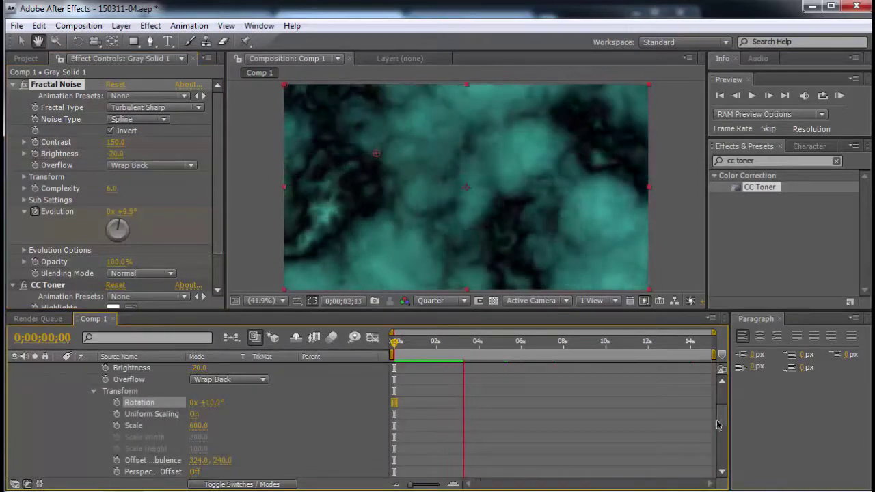
pyautogui.press('space')
pyautogui.moveTo(721, 416); pyautogui.dragTo(729, 389)
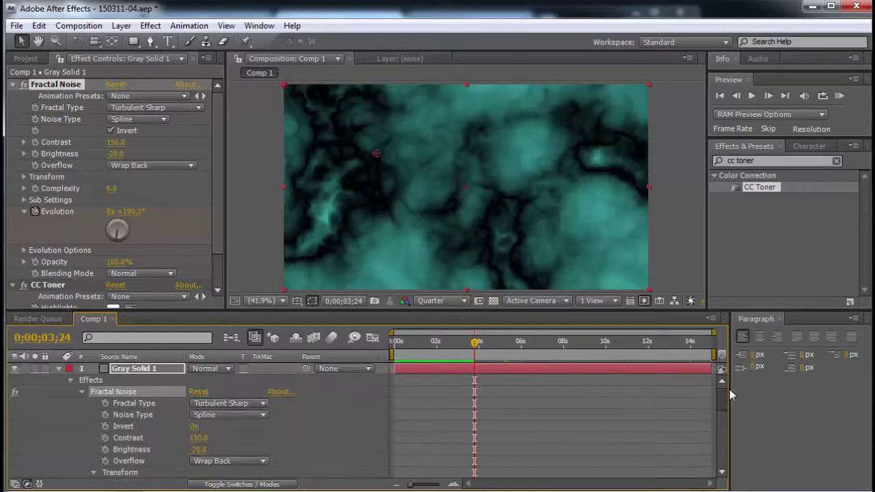
pyautogui.press('space')
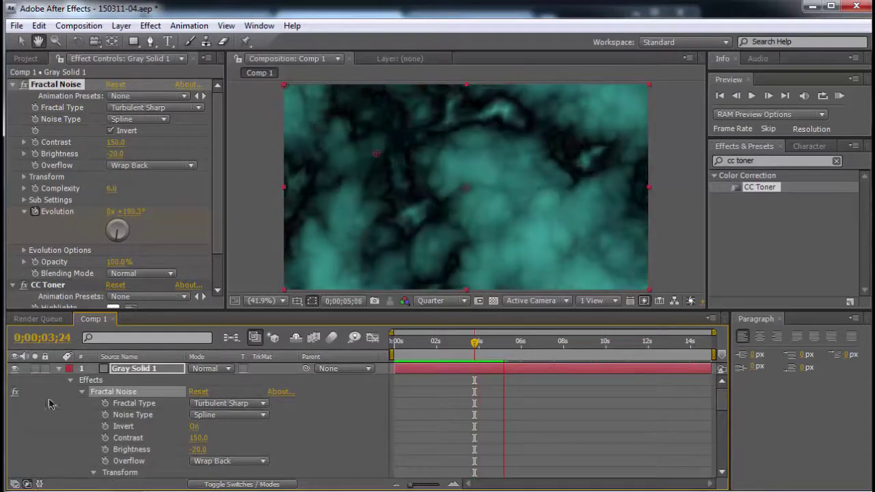
pyautogui.press('space')
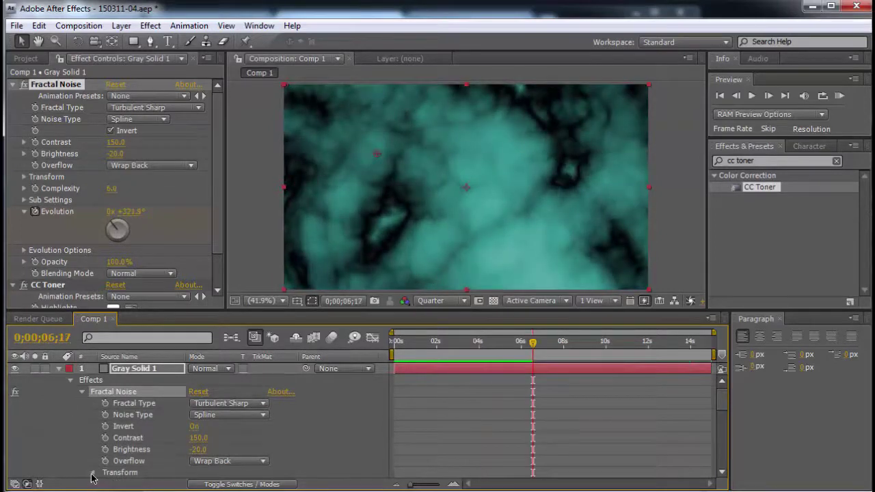
pyautogui.press('space')
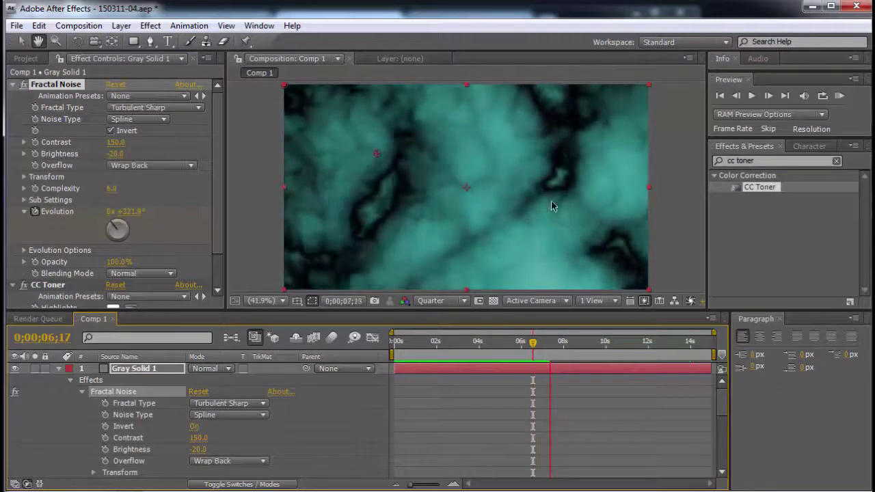
pyautogui.press('space')
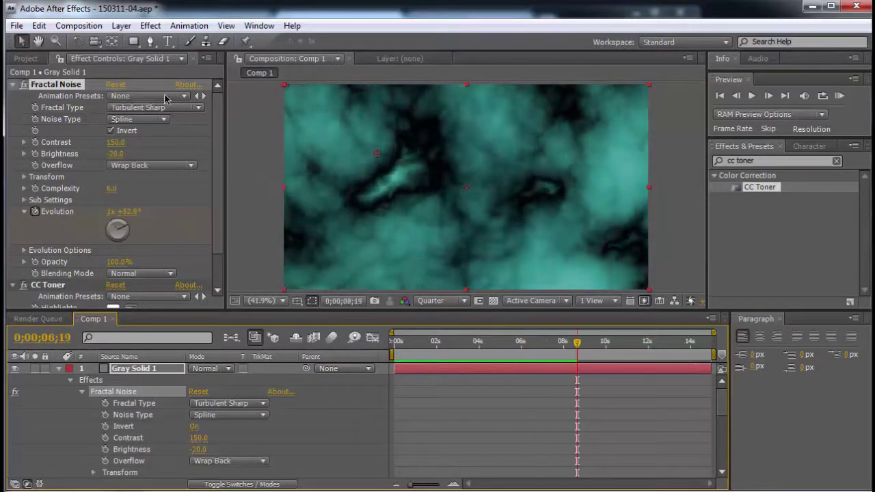
# Apply the Green Crystals animation preset to Fractal Noise and preview it
pyautogui.click(185, 96)
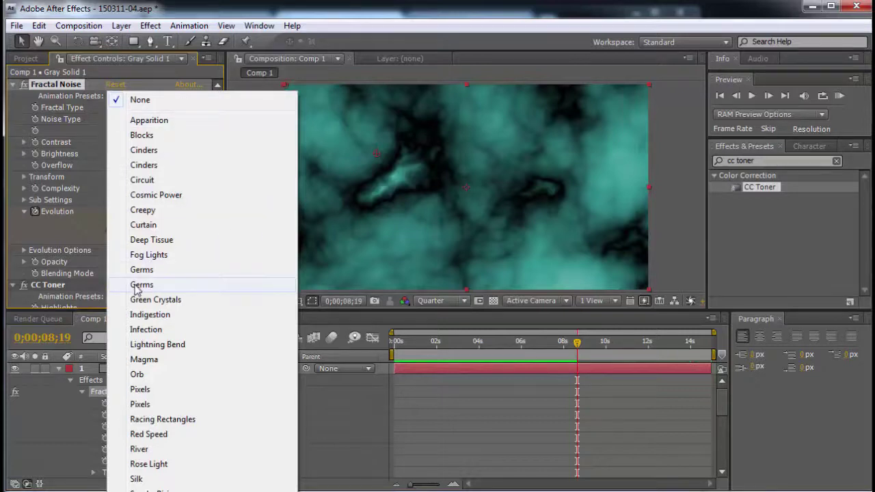
pyautogui.click(140, 300)
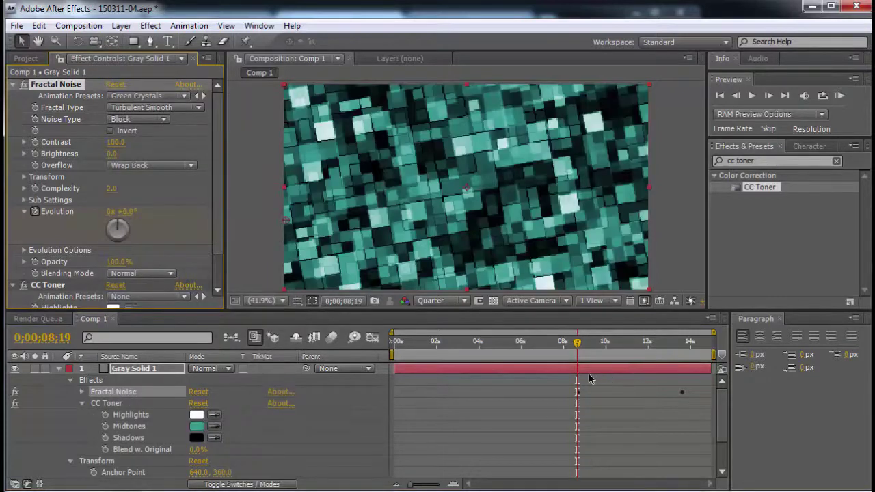
pyautogui.press('space')
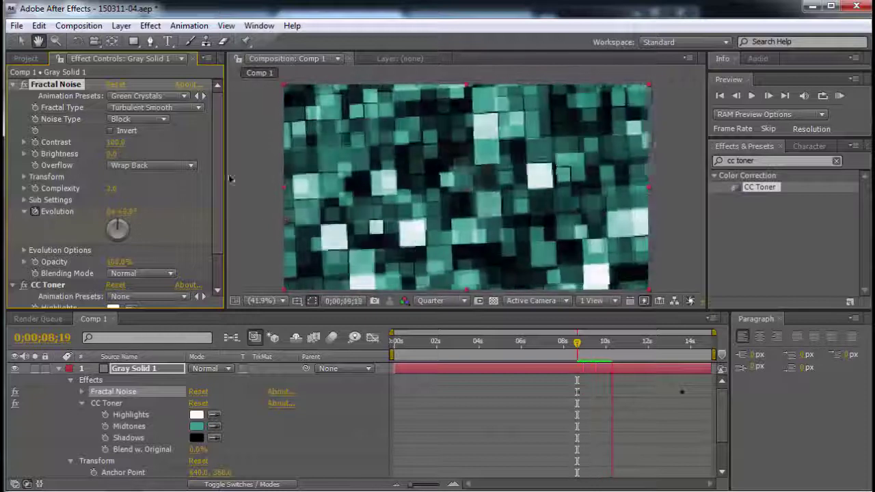
# Apply the Lightning Bend animation preset to Fractal Noise and preview the result
pyautogui.click(184, 95)
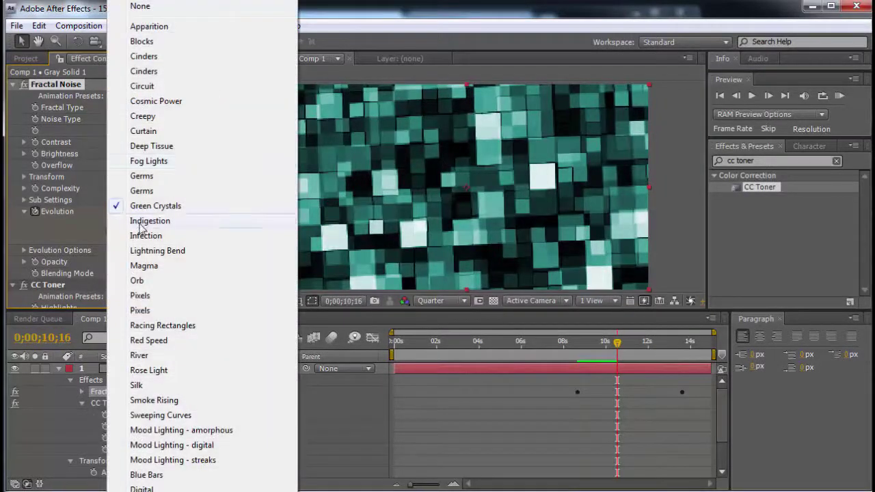
pyautogui.click(138, 250)
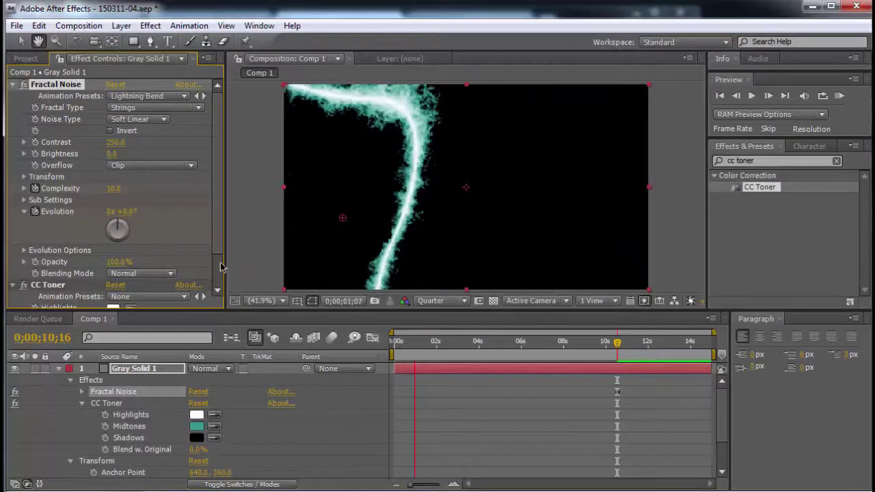
pyautogui.press('space')
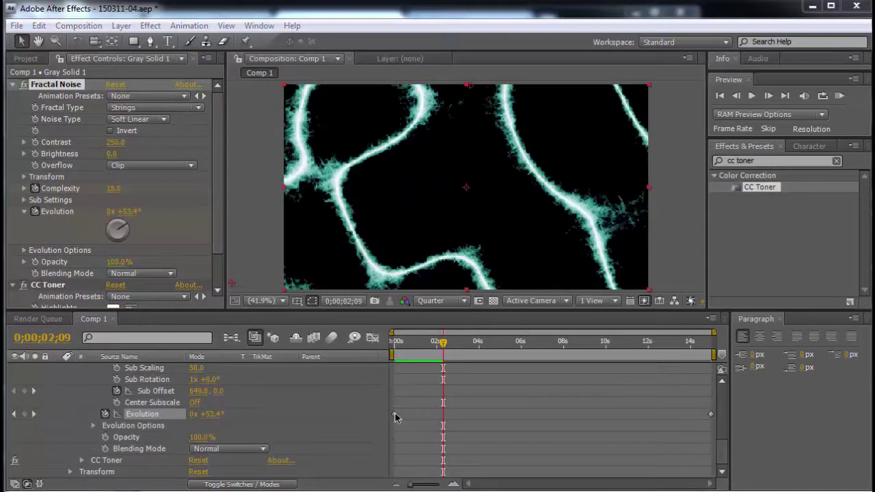
# Check the first and last Evolution keyframes, preview the lightning animation, and return the playhead to the start
pyautogui.click(394, 415)
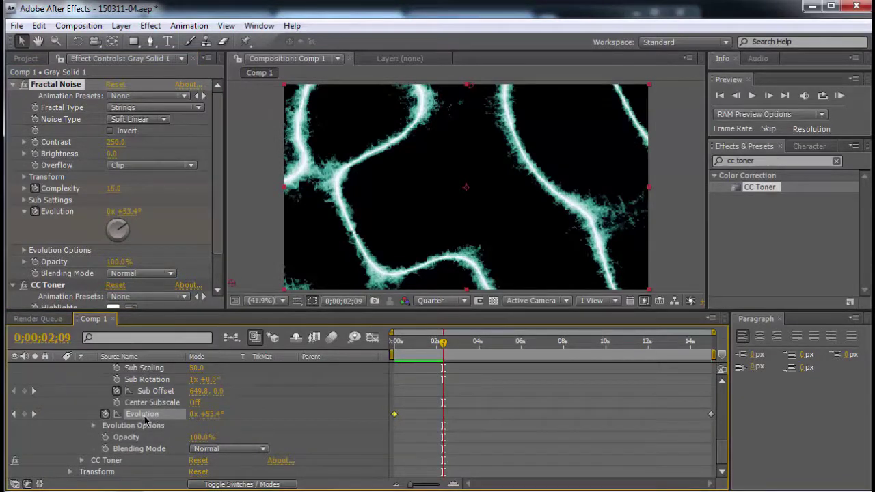
pyautogui.click(710, 415)
pyautogui.press('space')
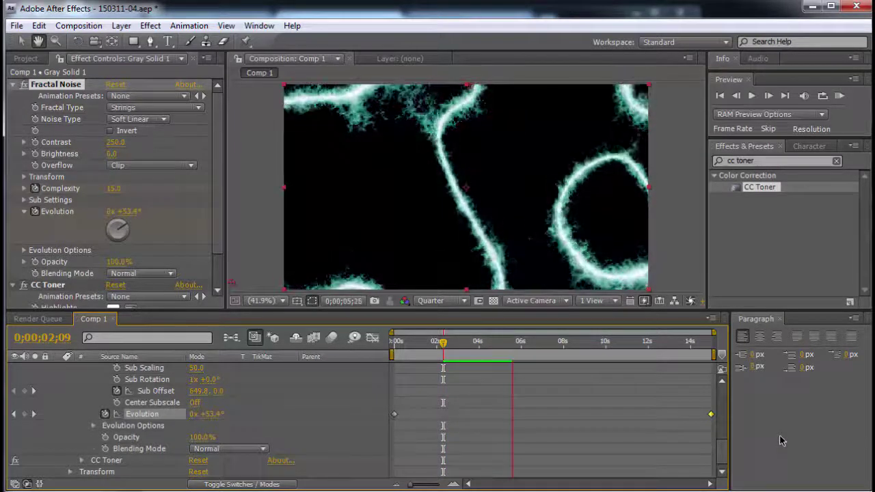
pyautogui.press('space')
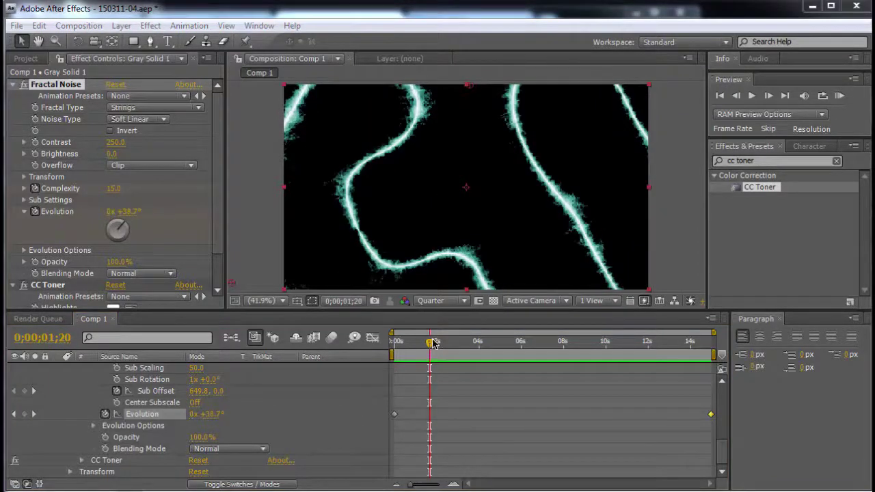
pyautogui.moveTo(431, 343); pyautogui.dragTo(394, 343)
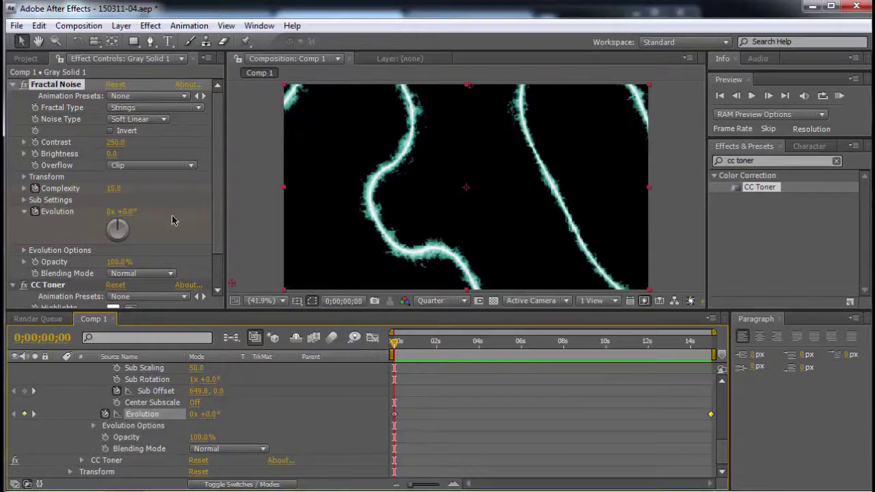
# Replace the lightning look by applying another Fractal Noise animation preset that uses Turbulent Sharp noise with horizontal bands
pyautogui.click(220, 218)
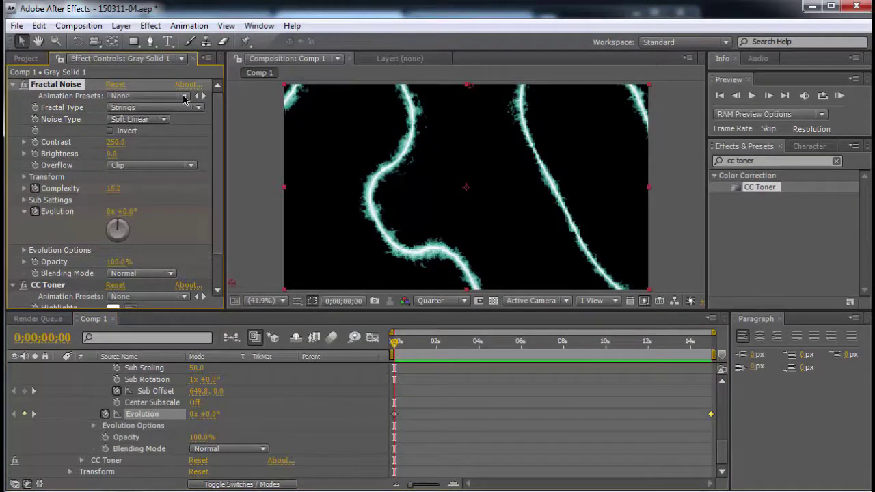
pyautogui.click(183, 99)
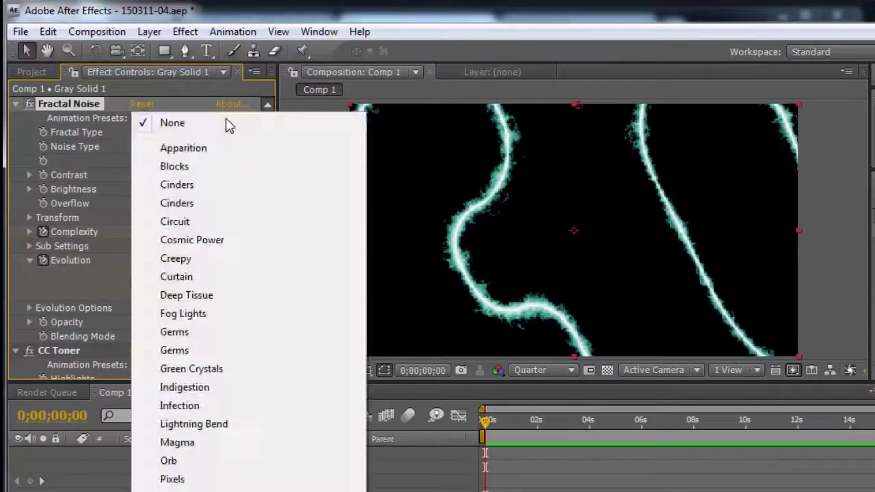
pyautogui.click(177, 442)
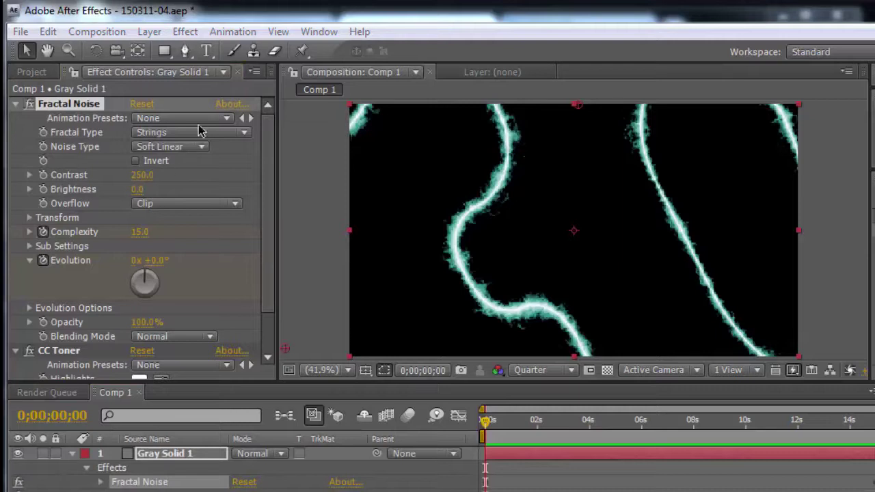
pyautogui.click(193, 120)
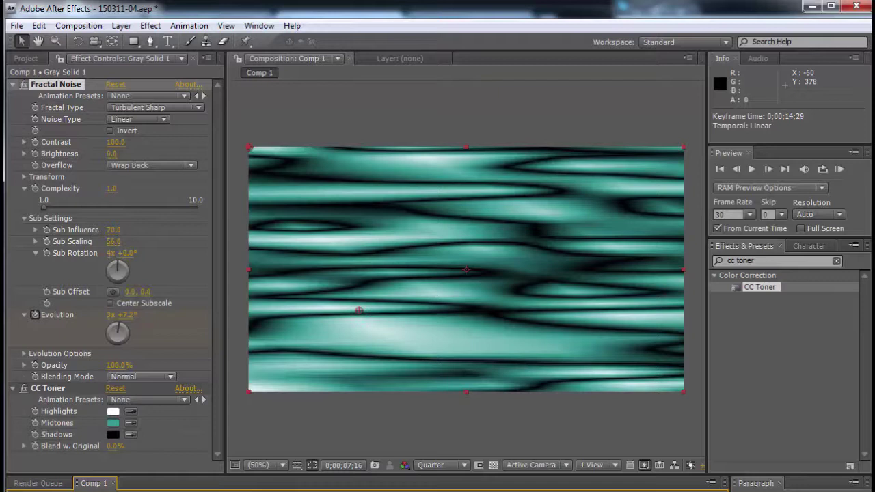
# Compare the texture at the last and first frames and examine the Sub Settings, Sub Rotation and Evolution properties
pyautogui.press('End')
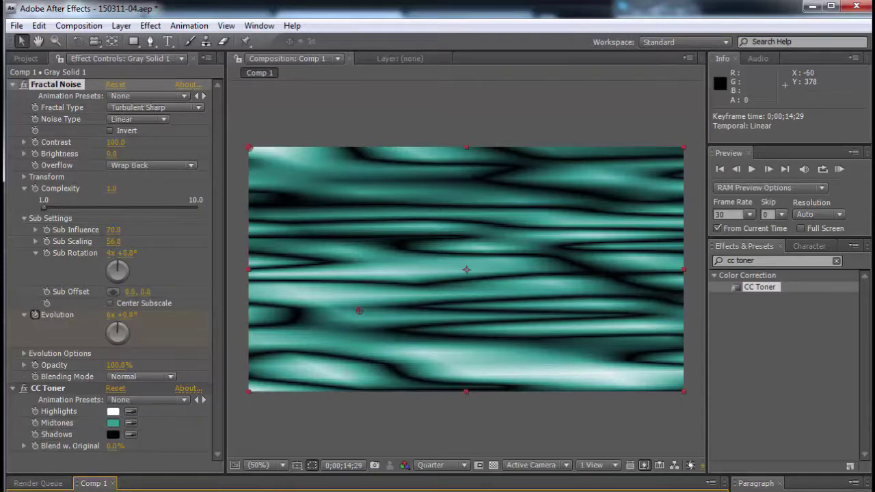
pyautogui.moveTo(703, 491); pyautogui.dragTo(383, 491)
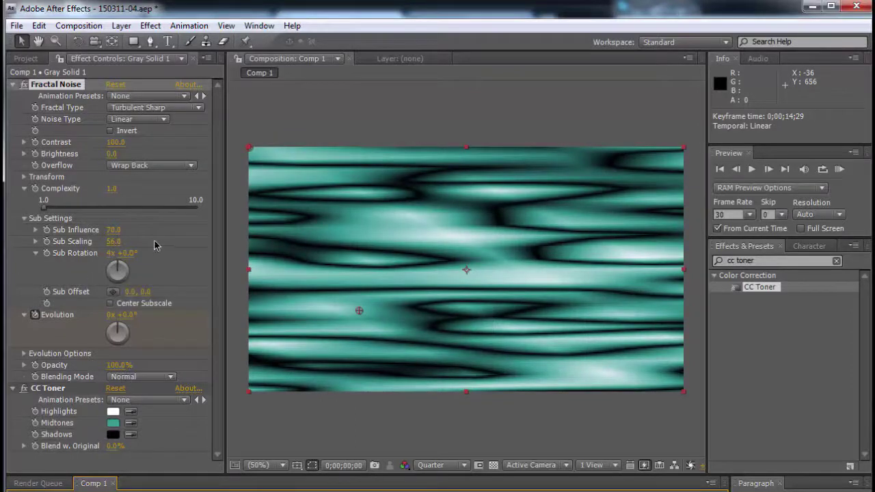
pyautogui.click(24, 220)
pyautogui.click(23, 220)
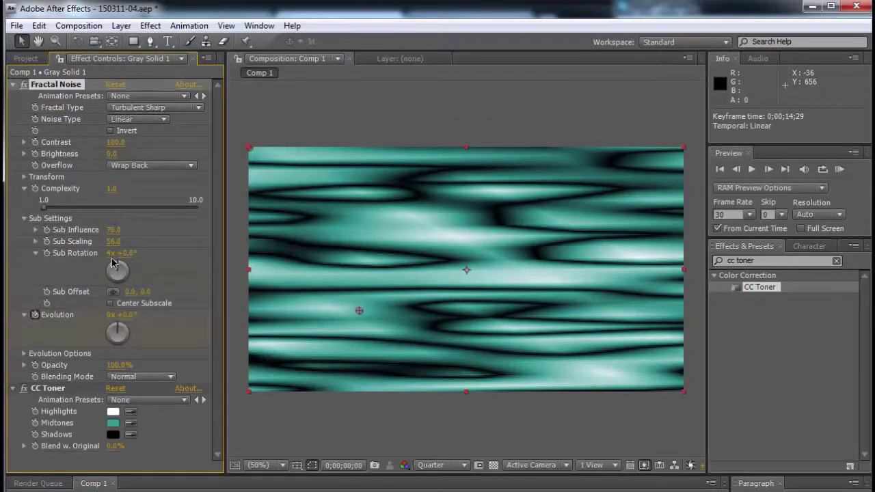
pyautogui.moveTo(110, 257); pyautogui.dragTo(82, 267)
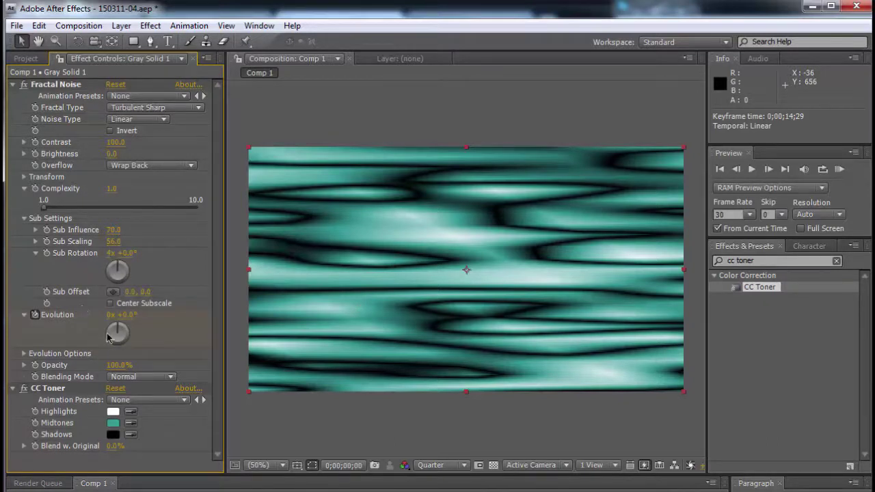
pyautogui.moveTo(109, 318); pyautogui.dragTo(117, 336)
# Set Fractal Noise's Sub Influence to 76.4 and preview the animation
pyautogui.click(36, 242)
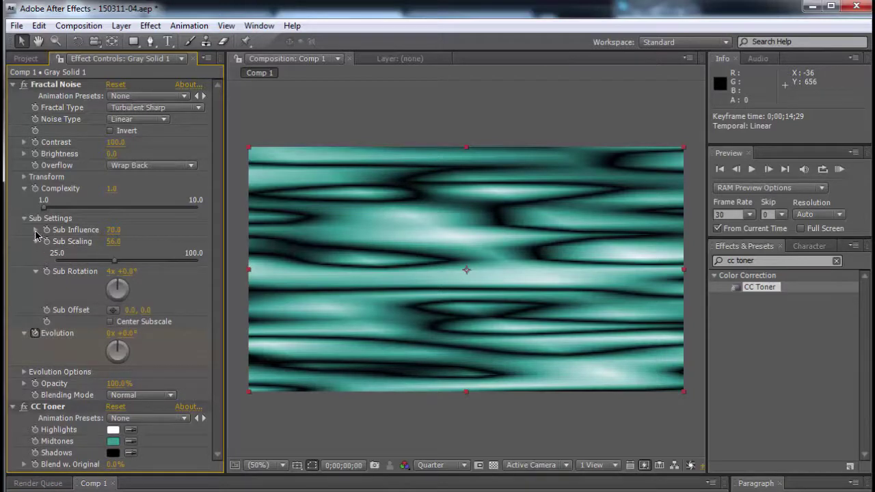
pyautogui.click(36, 230)
pyautogui.moveTo(140, 253)
pyautogui.mouseDown()
pyautogui.moveTo(130, 252)
pyautogui.moveTo(156, 251)
pyautogui.mouseUp()
pyautogui.press('space')
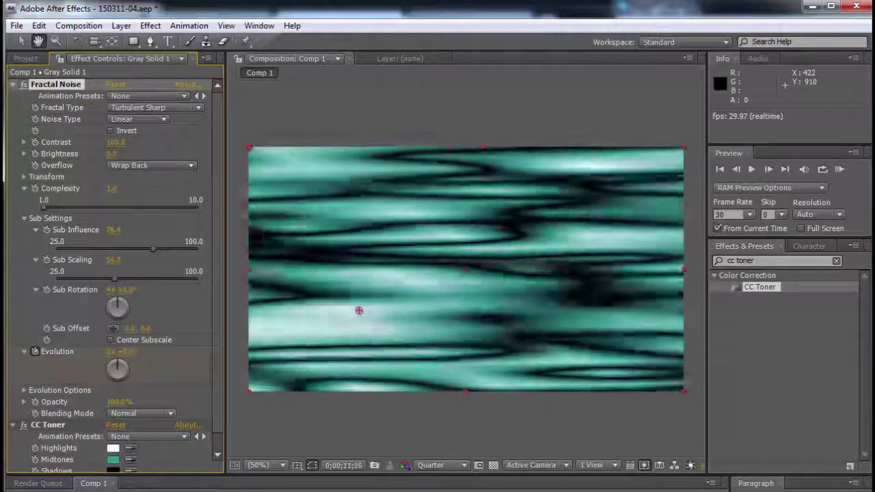
pyautogui.press('space')
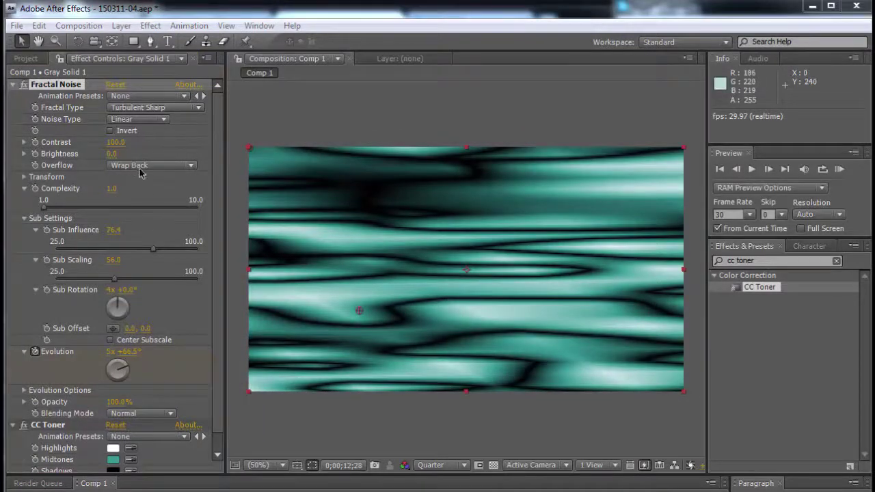
# Invert the Fractal Noise texture, preview it, and compare it with the non-inverted version before keeping the inversion
pyautogui.click(111, 131)
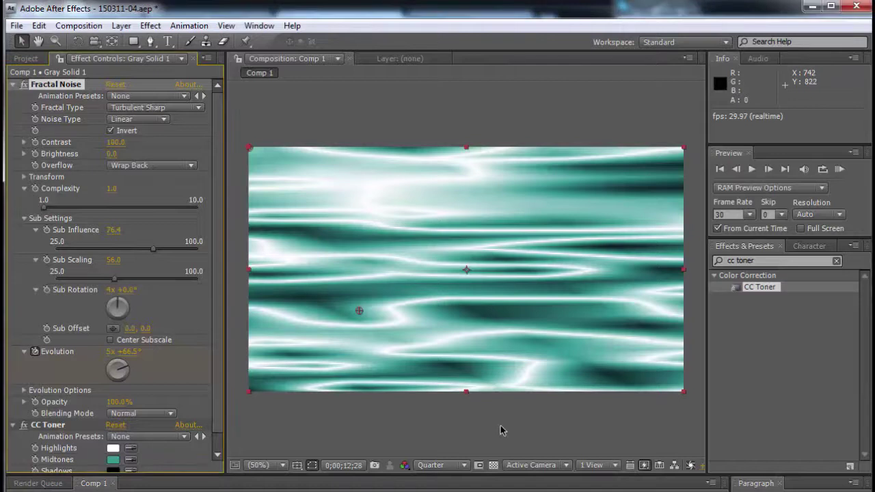
pyautogui.press('space')
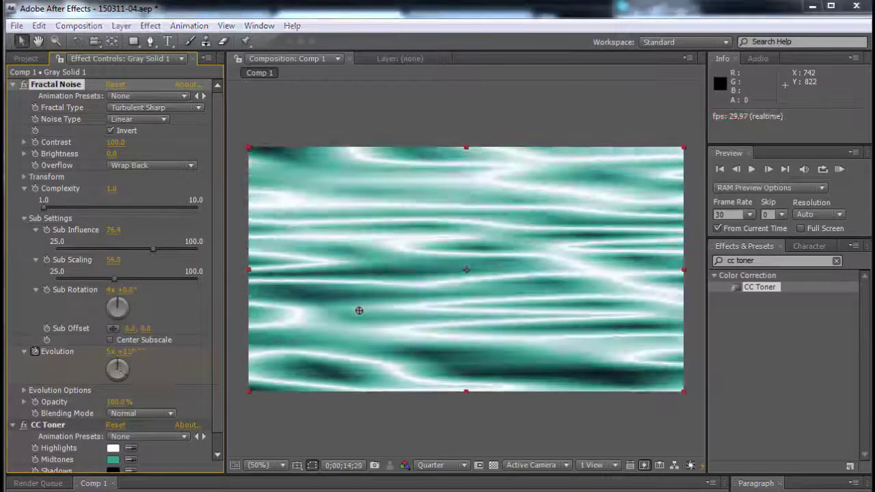
pyautogui.click(522, 439)
pyautogui.press('space')
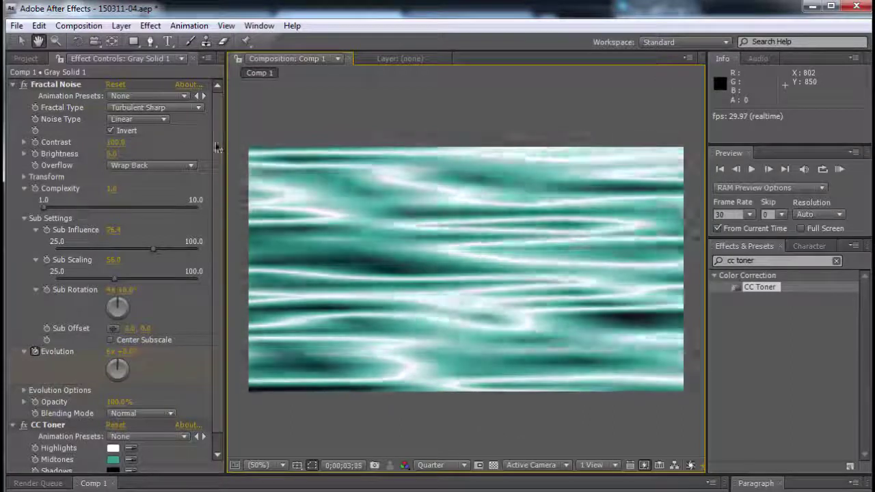
pyautogui.click(110, 130)
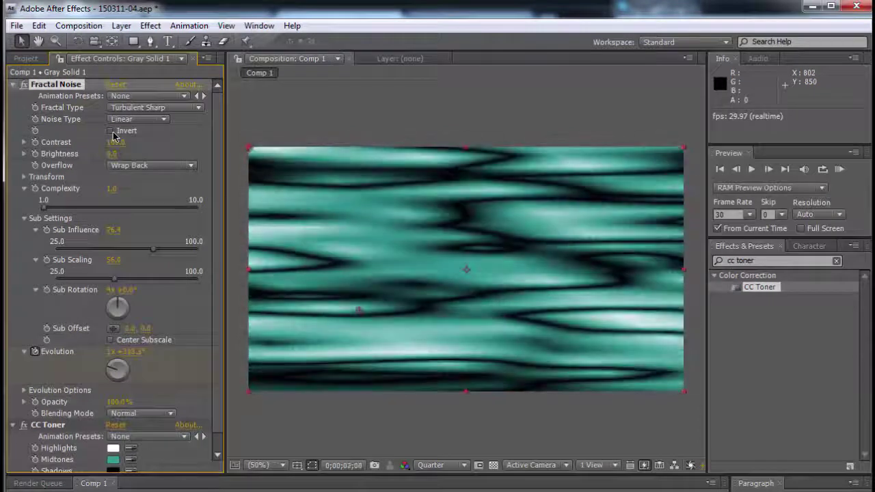
pyautogui.click(110, 130)
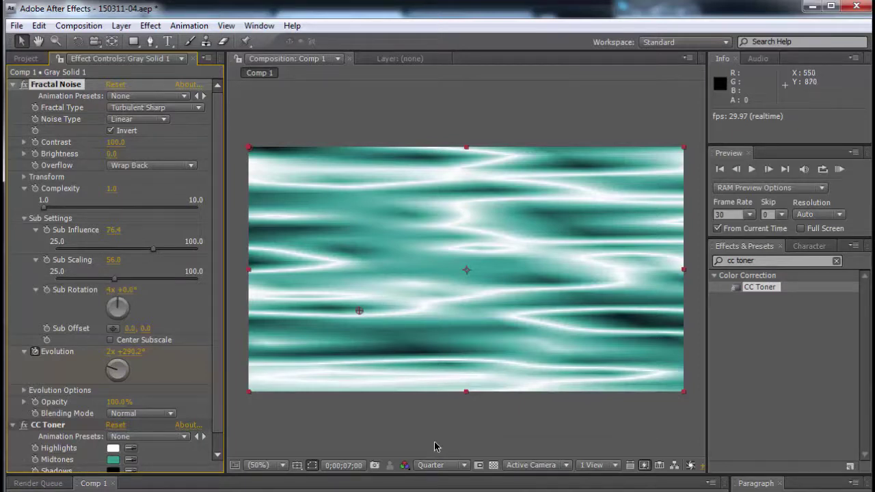
# Save the 150311-04.aep project
pyautogui.click(90, 484)
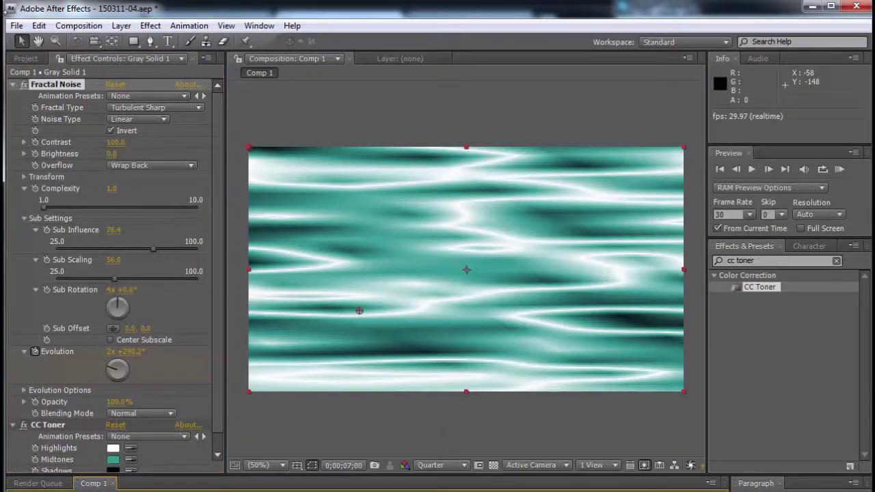
pyautogui.click(17, 25)
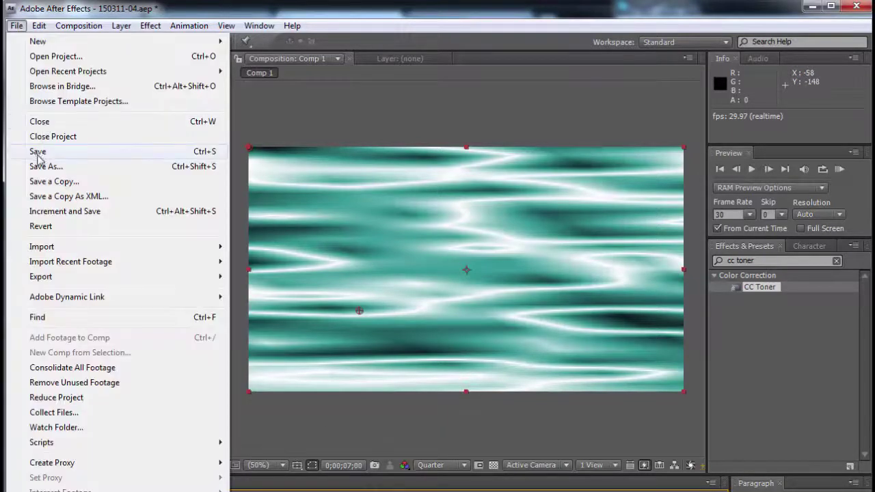
pyautogui.click(39, 153)
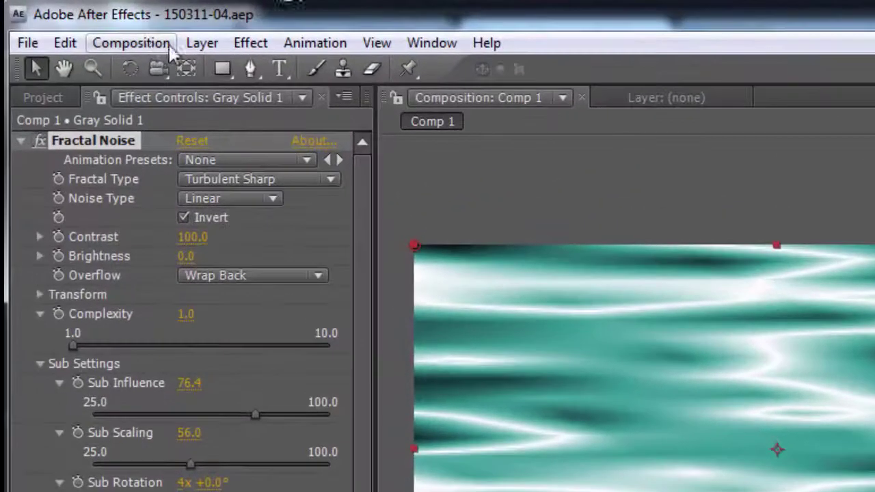
# Add Comp 1 to the render queue and set its output module format to QuickTime Movie
pyautogui.click(93, 28)
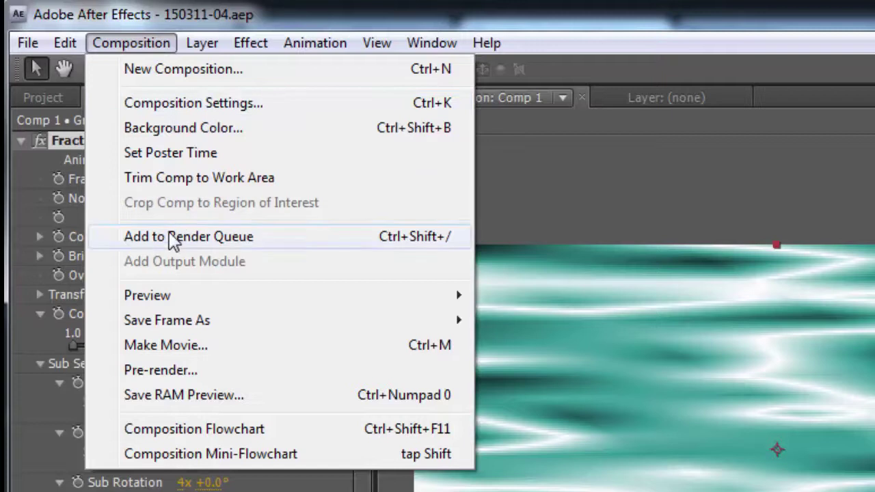
pyautogui.click(170, 236)
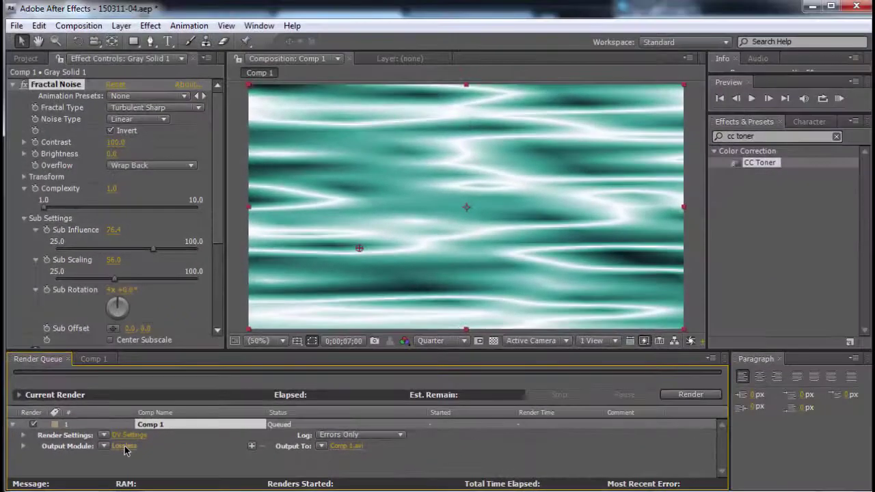
pyautogui.click(162, 433)
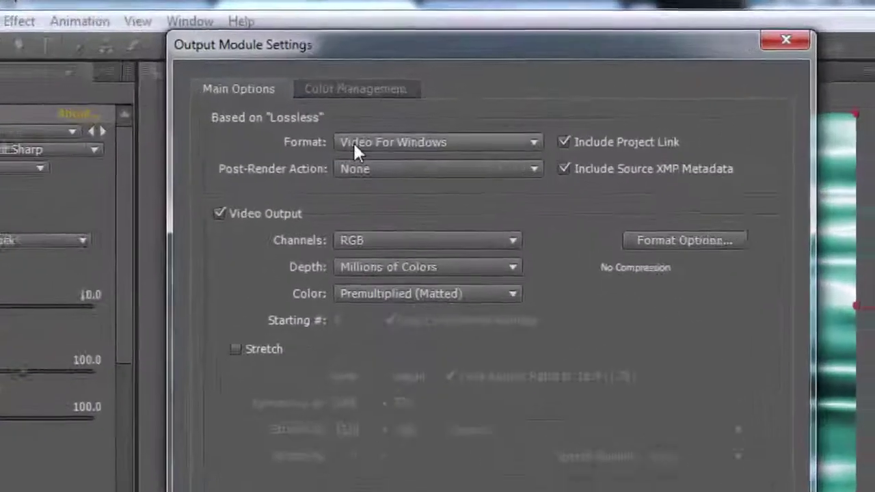
pyautogui.click(353, 144)
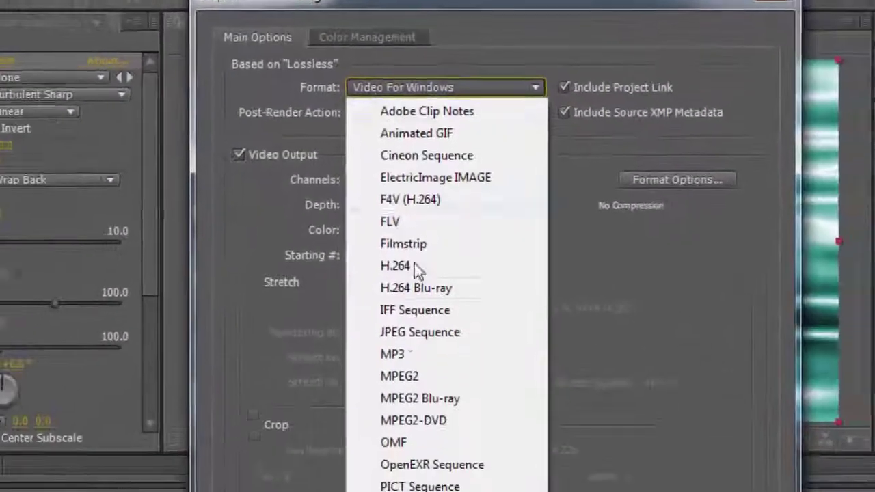
pyautogui.click(400, 449)
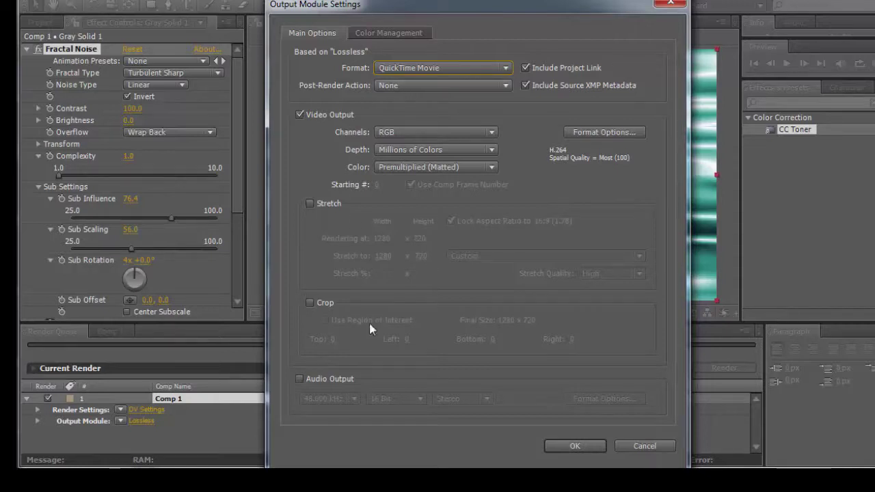
pyautogui.click(570, 445)
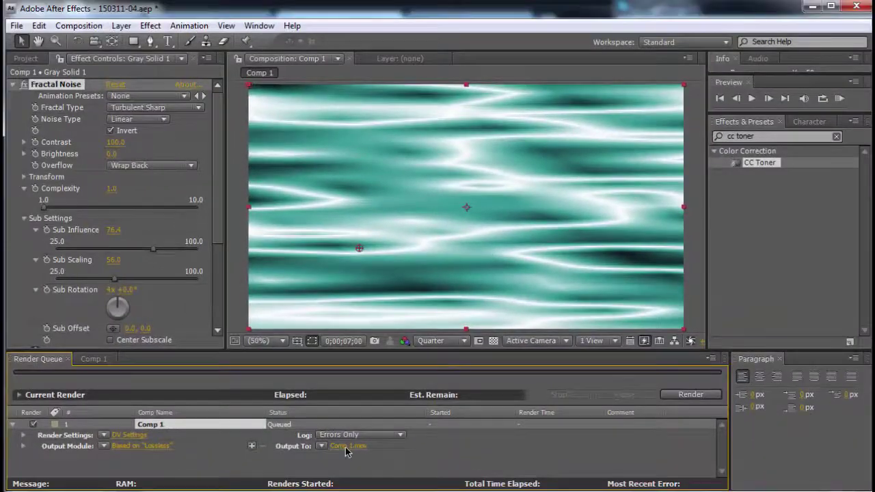
# Set the output file to 150311-04.mov in the 640x480 folder and render the composition
pyautogui.click(347, 448)
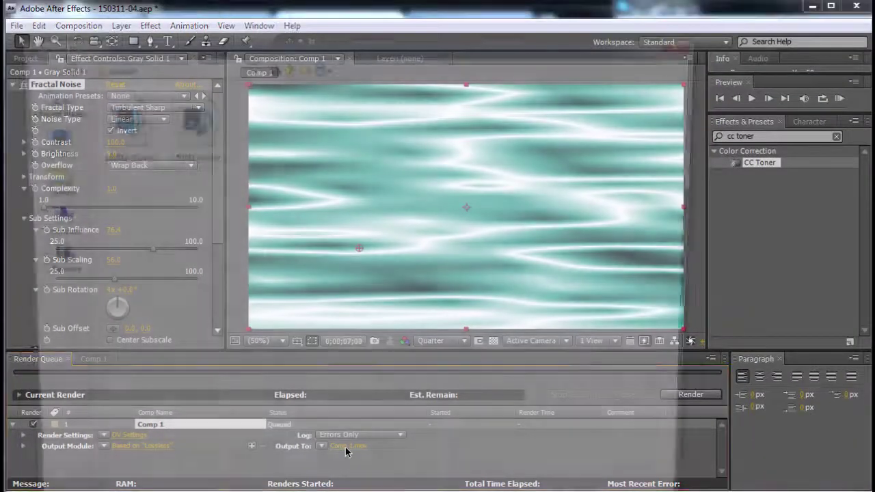
pyautogui.click(200, 142)
pyautogui.click(273, 491)
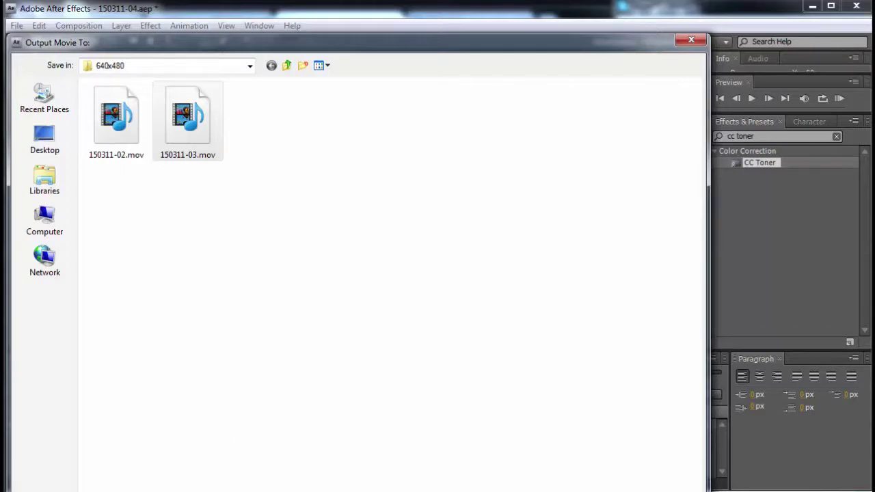
pyautogui.press('Return')
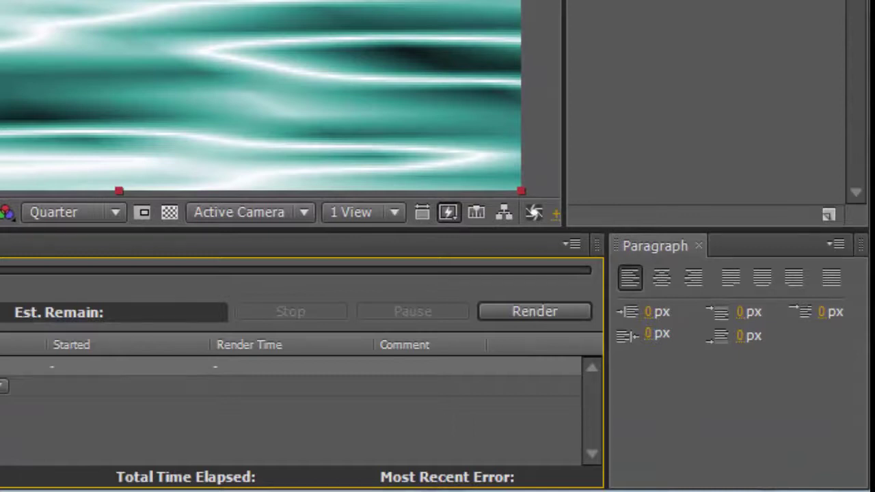
pyautogui.click(526, 312)
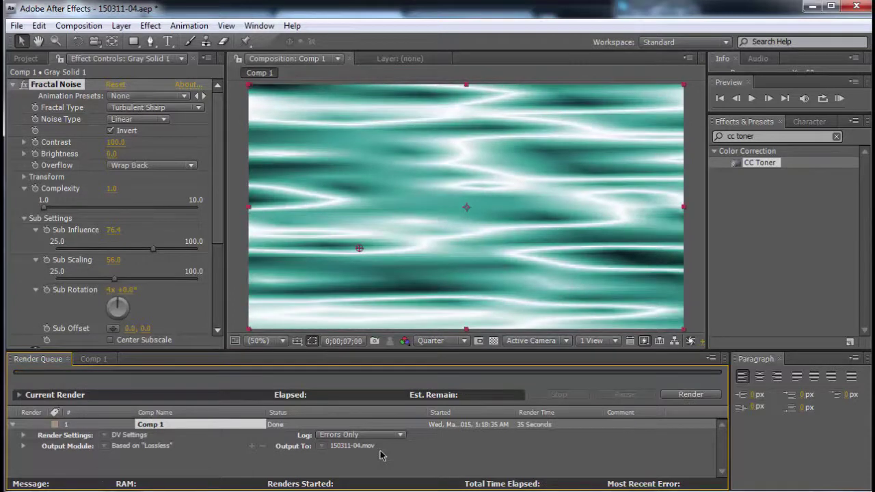
# Switch to Windows Explorer and move the rendered 150311-04.mov from the 640x480 folder to the 1280x720 folder
pyautogui.hotkey('alt', 'Tab')
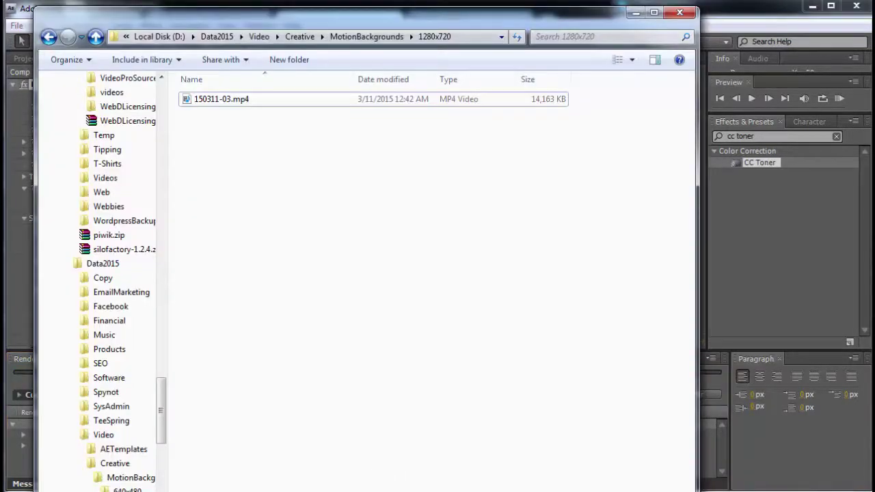
pyautogui.click(130, 488)
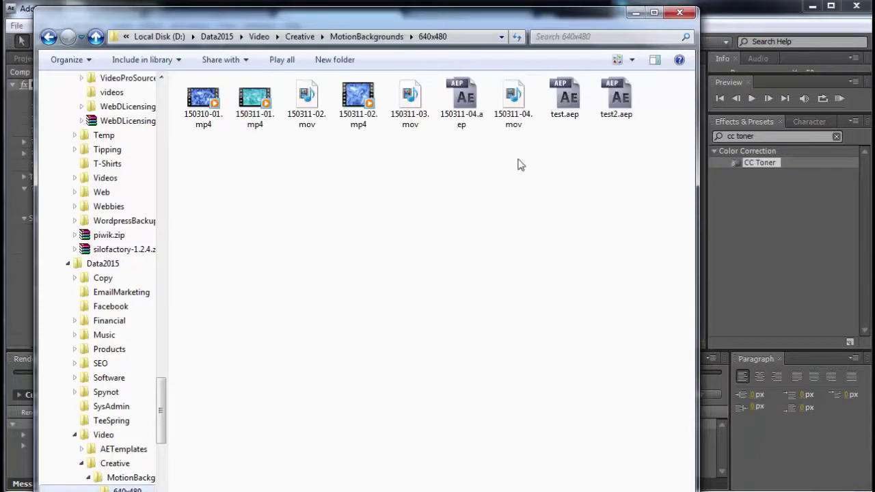
pyautogui.click(512, 96)
pyautogui.hotkey('ctrl', 'x')
pyautogui.click(145, 491)
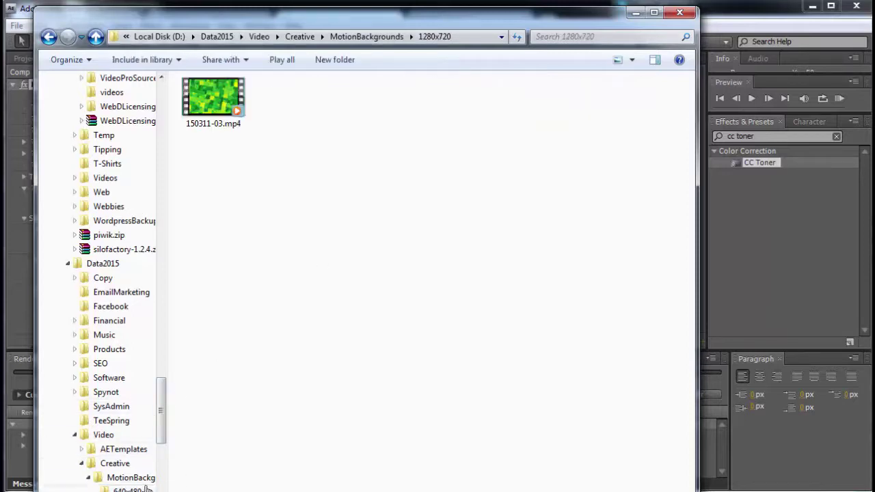
pyautogui.doubleClick(278, 17)
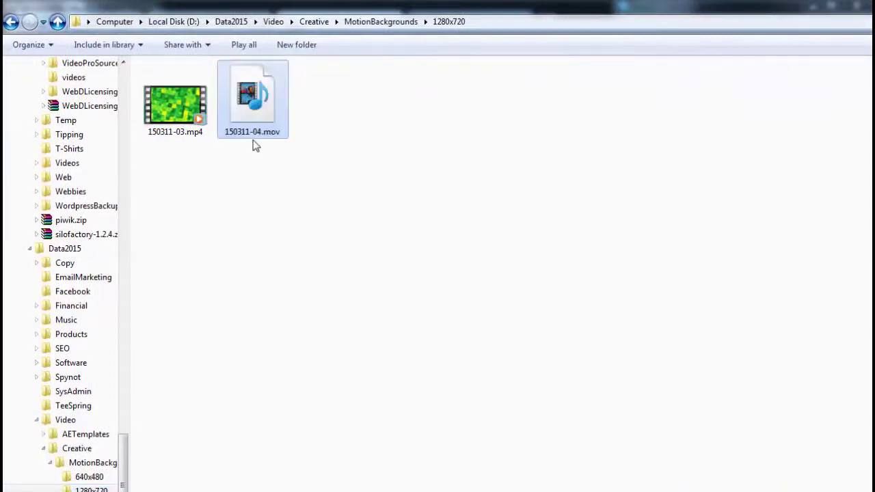
pyautogui.hotkey('ctrl', 'v')
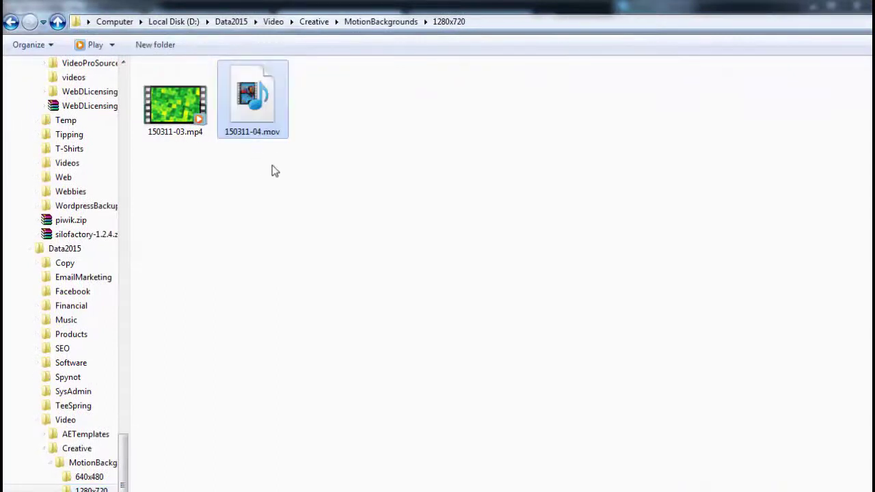
pyautogui.doubleClick(209, 10)
pyautogui.moveTo(291, 24); pyautogui.dragTo(275, 19)
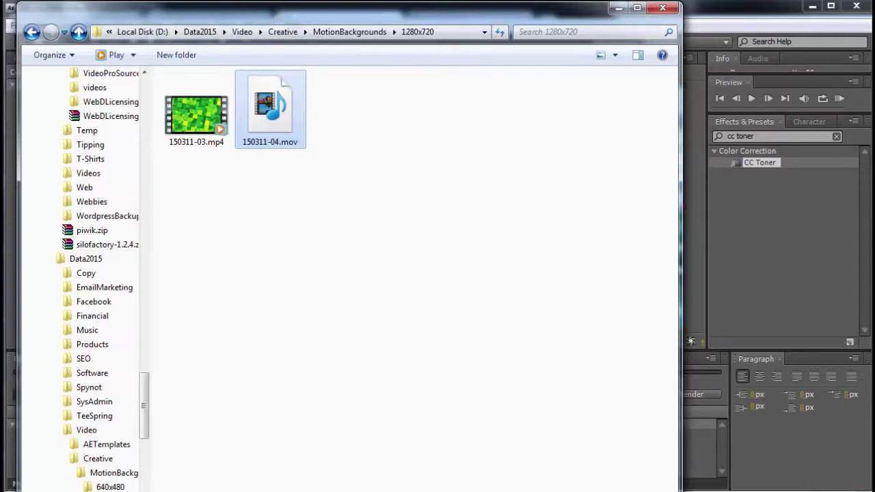
# Launch MPEG Streamclip by running MPEG_Streamclip.exe from its program folder and allow it to open
pyautogui.press('super')
pyautogui.click(185, 352)
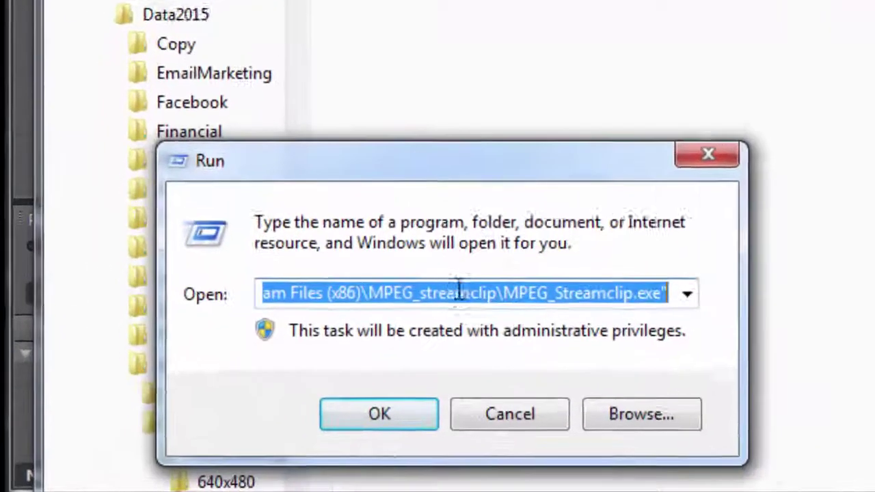
pyautogui.click(197, 397)
pyautogui.moveTo(522, 287); pyautogui.dragTo(680, 283)
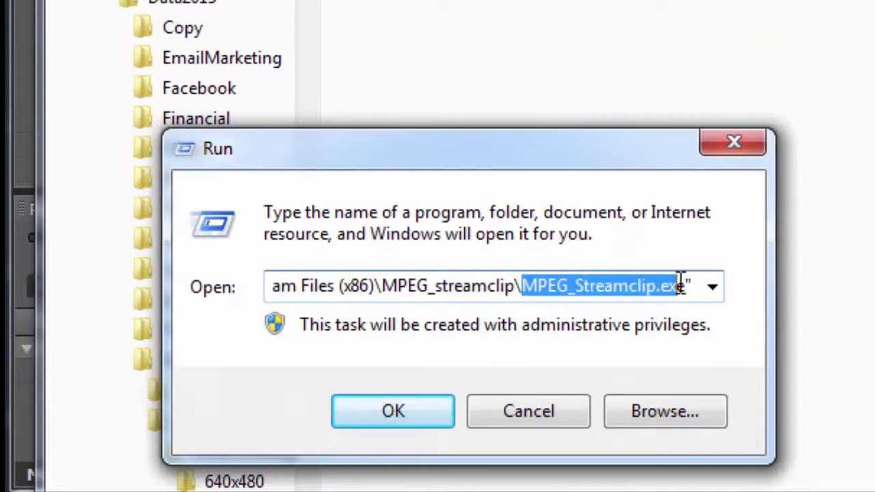
pyautogui.click(382, 412)
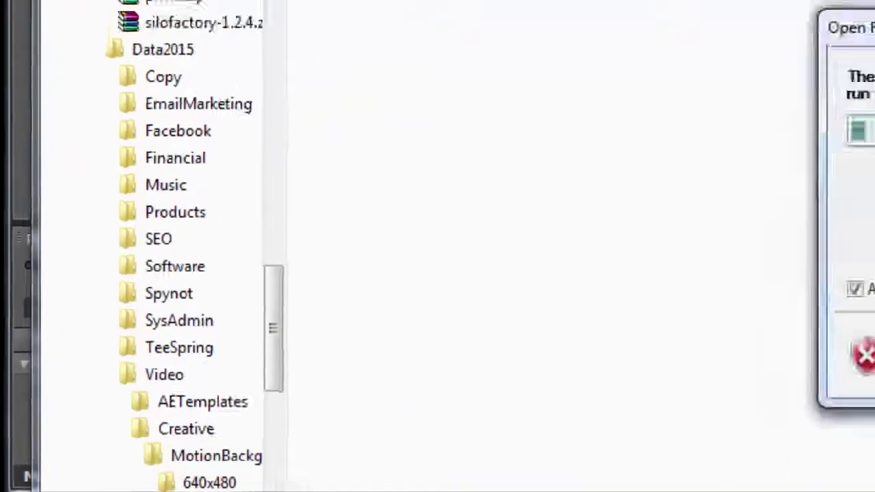
pyautogui.click(874, 239)
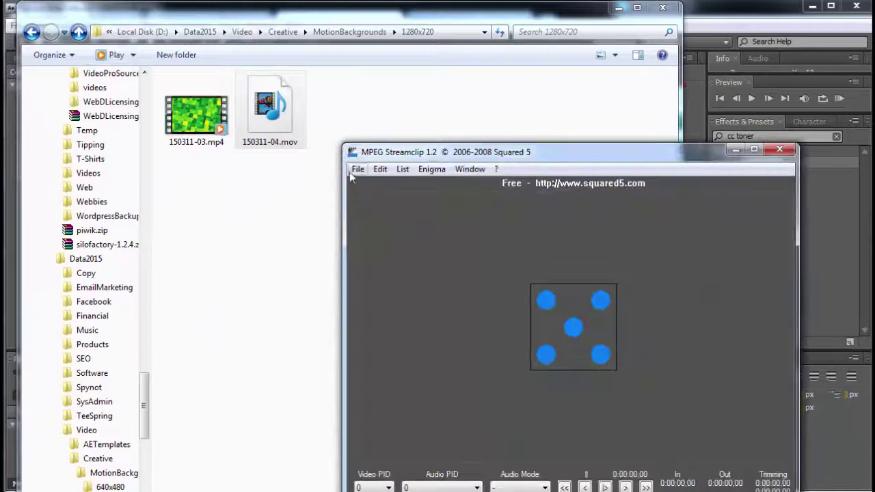
# Open 150311-04.mov from the MotionBackgrounds 1280x720 folder in MPEG Streamclip
pyautogui.click(355, 169)
pyautogui.click(362, 186)
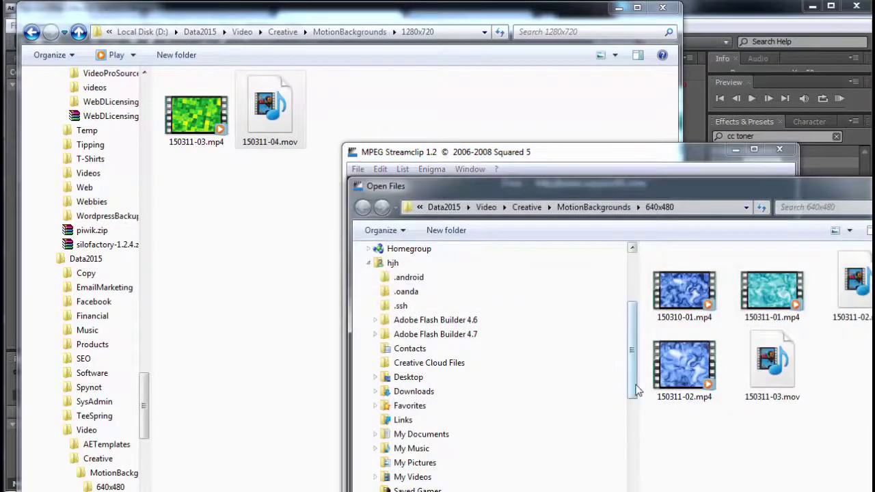
pyautogui.moveTo(631, 395); pyautogui.dragTo(620, 474)
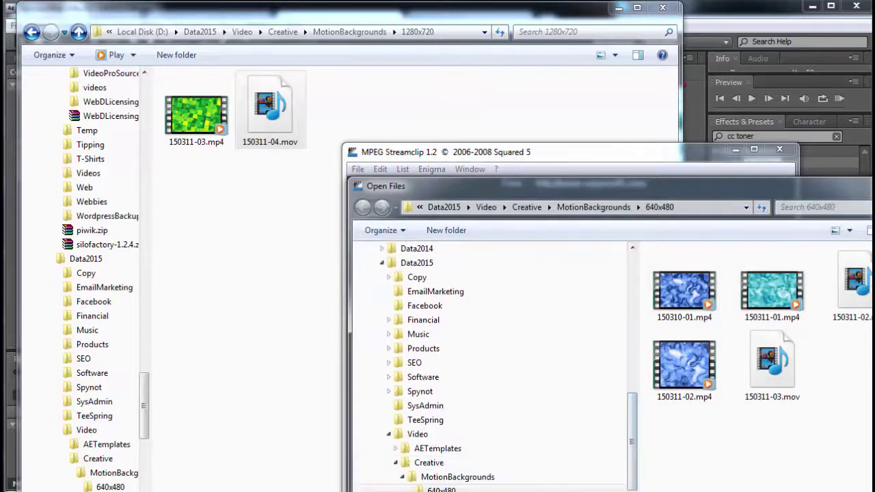
pyautogui.click(451, 491)
pyautogui.moveTo(706, 194); pyautogui.dragTo(514, 83)
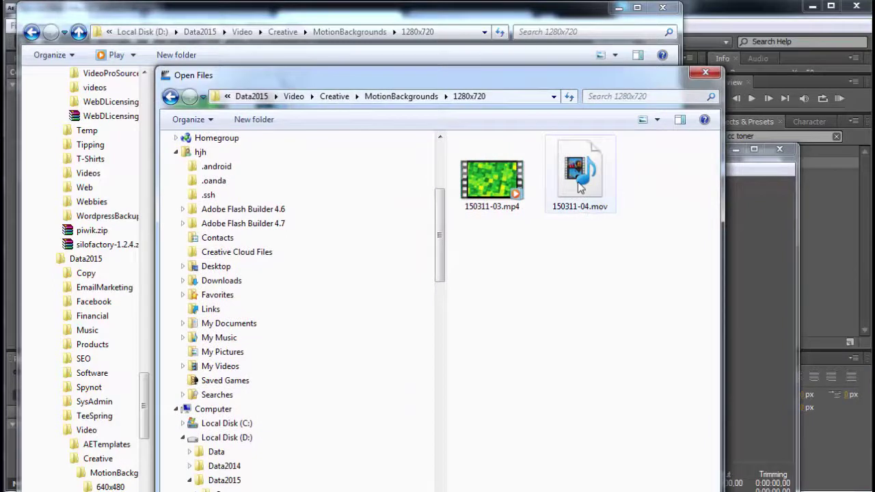
pyautogui.doubleClick(579, 183)
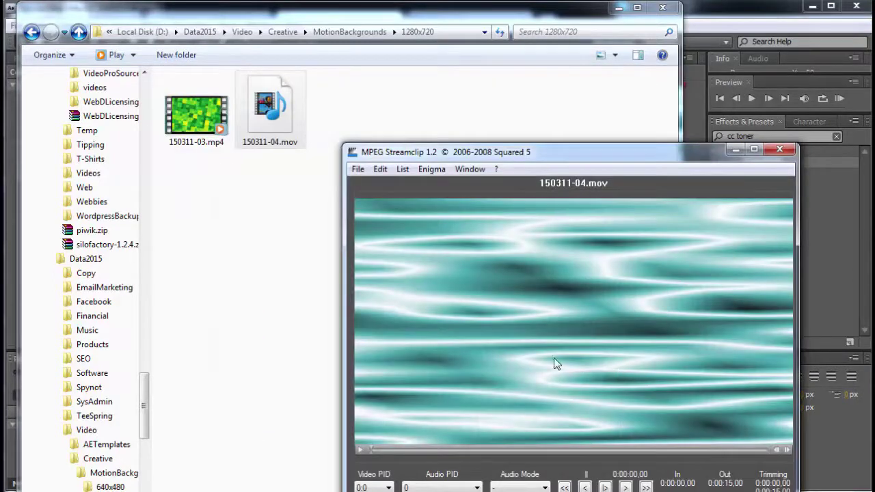
# Play the opened 150311-04.mov to preview its animation, and pause it
pyautogui.click(605, 486)
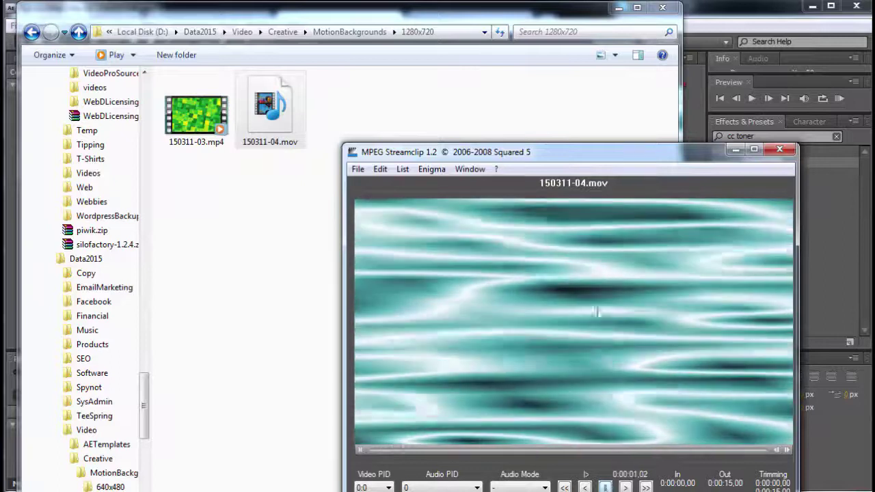
pyautogui.moveTo(546, 145); pyautogui.dragTo(462, 74)
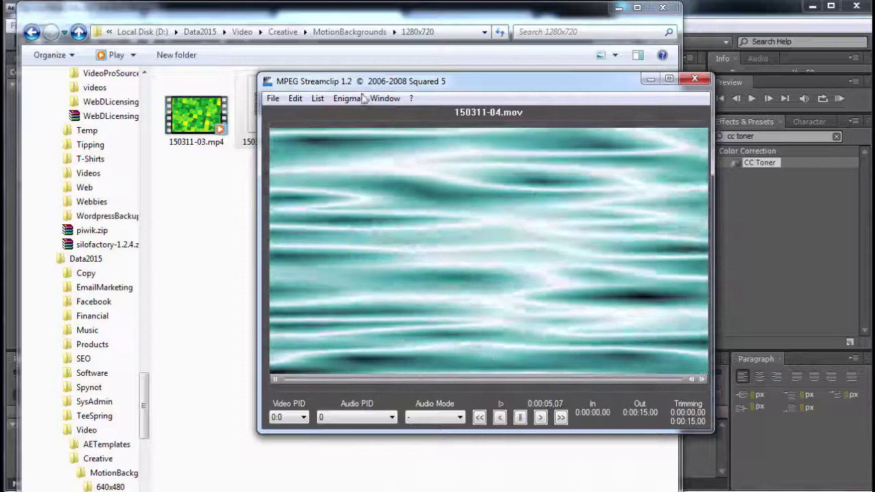
pyautogui.click(520, 418)
# Export the movie to MPEG-4 with H.264 compression at 1280 x 720 unscaled, saving it as 150311-04.mp4 in the 1280x720 folder
pyautogui.click(273, 98)
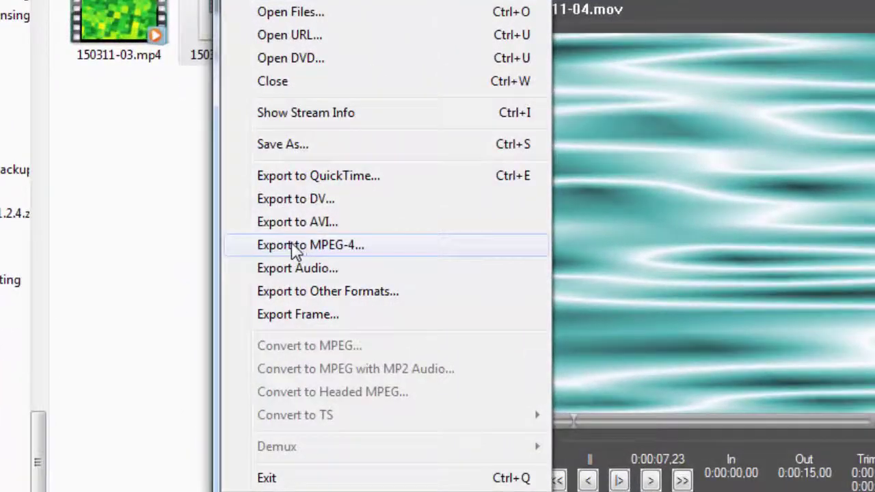
pyautogui.click(301, 250)
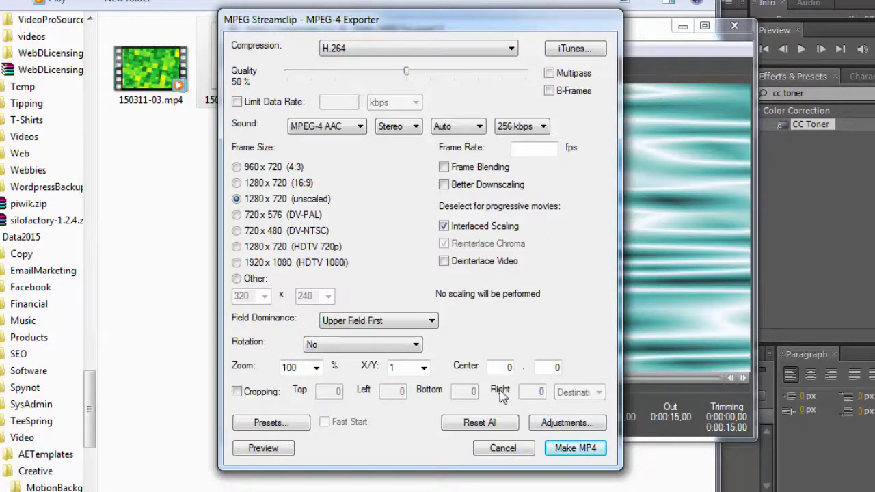
pyautogui.click(555, 448)
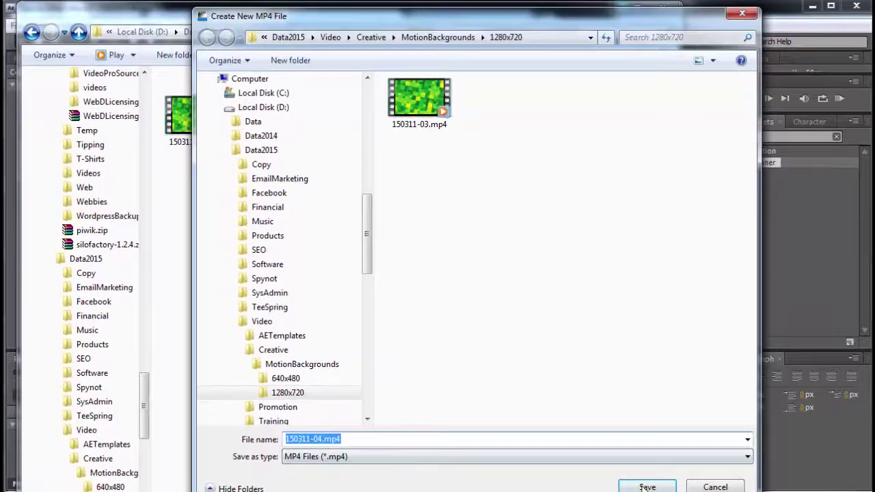
pyautogui.click(646, 487)
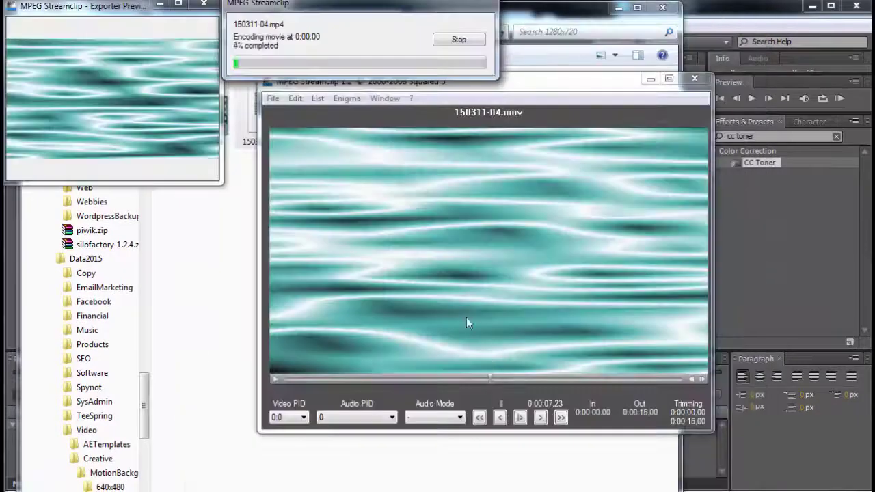
pyautogui.moveTo(115, 14); pyautogui.dragTo(142, 131)
pyautogui.moveTo(306, 9); pyautogui.dragTo(326, 82)
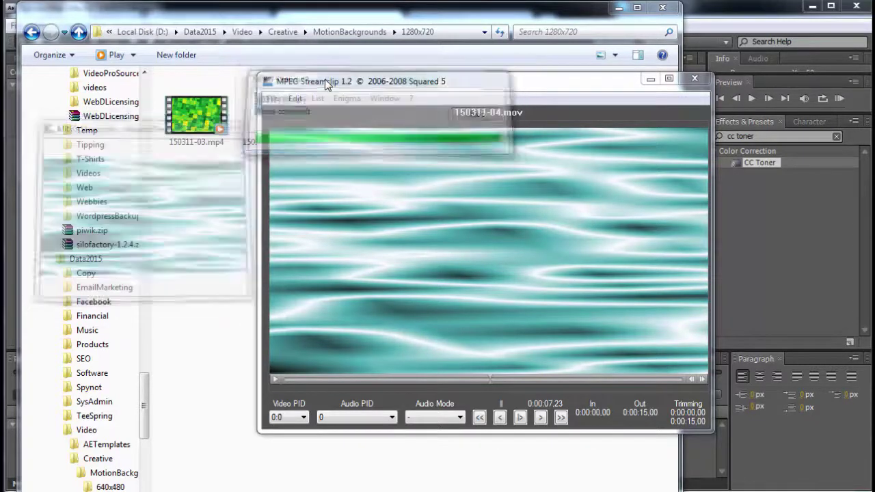
# Switch to Windows Explorer and check the file details of 150311-04.mp4, including its size
pyautogui.click(269, 55)
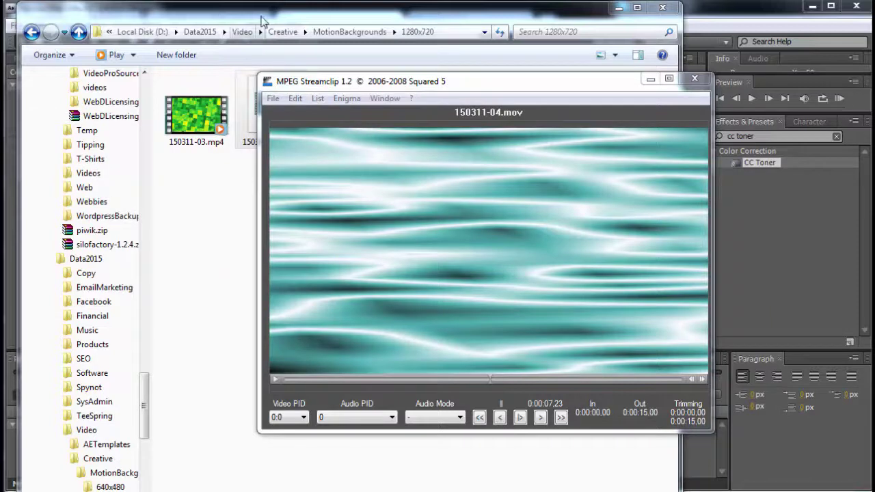
pyautogui.click(345, 123)
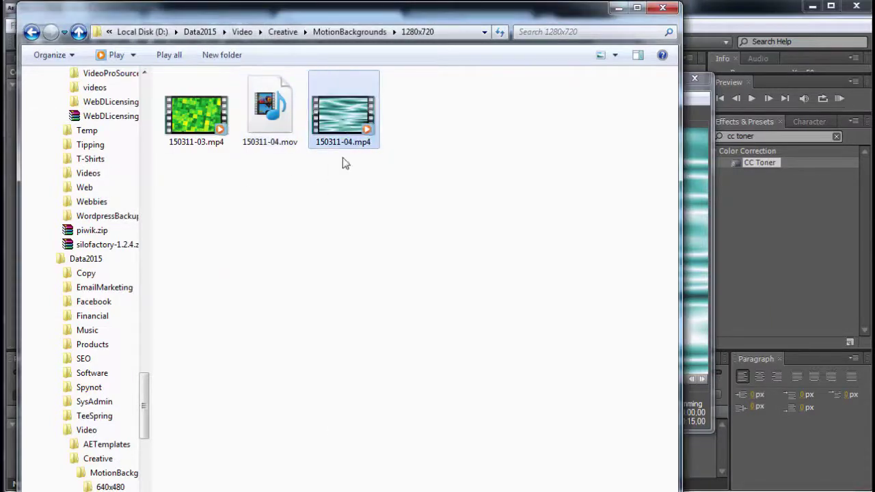
pyautogui.moveTo(287, 491); pyautogui.dragTo(286, 487)
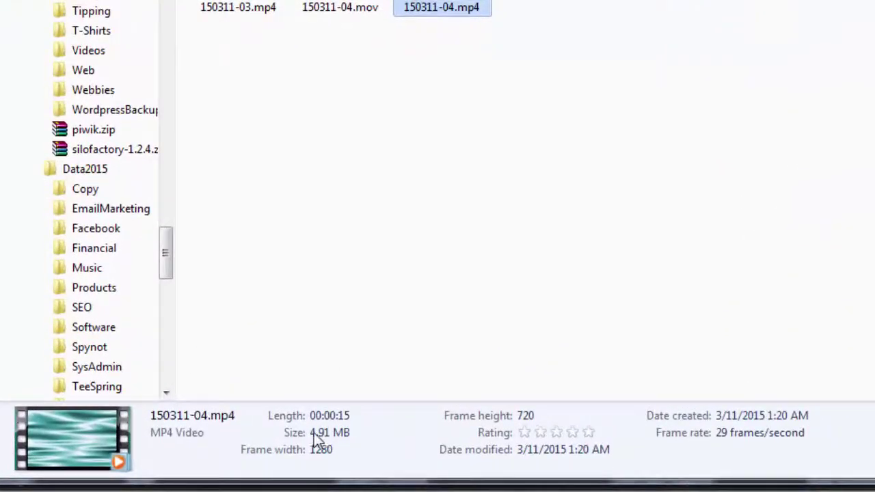
pyautogui.moveTo(324, 479); pyautogui.dragTo(322, 488)
pyautogui.click(441, 82)
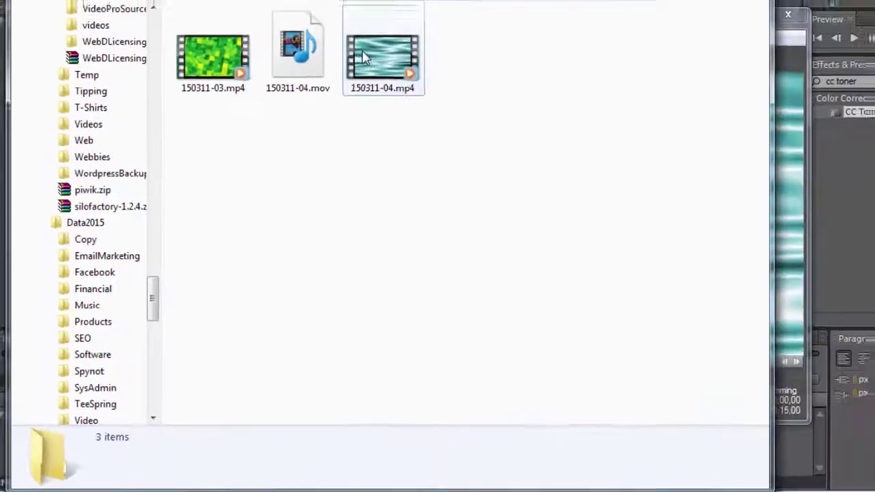
pyautogui.click(364, 59)
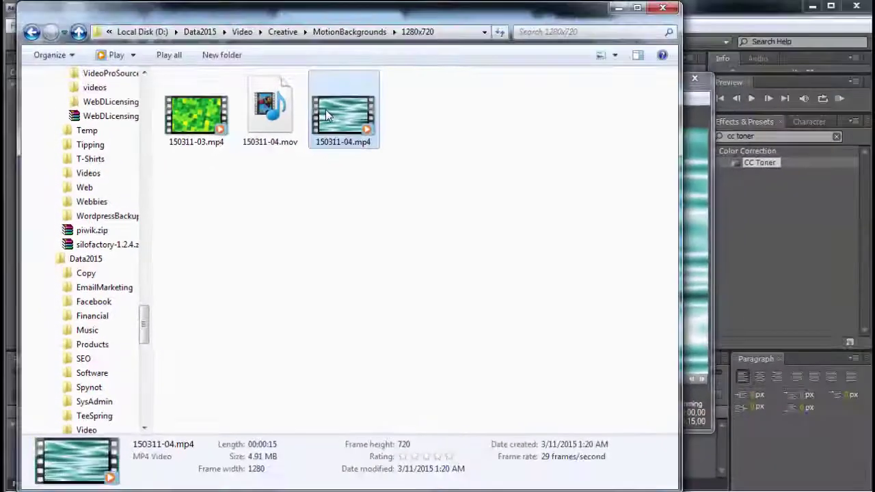
# Play the exported 150311-04.mp4 in the media player to check it, and close the player
pyautogui.doubleClick(325, 109)
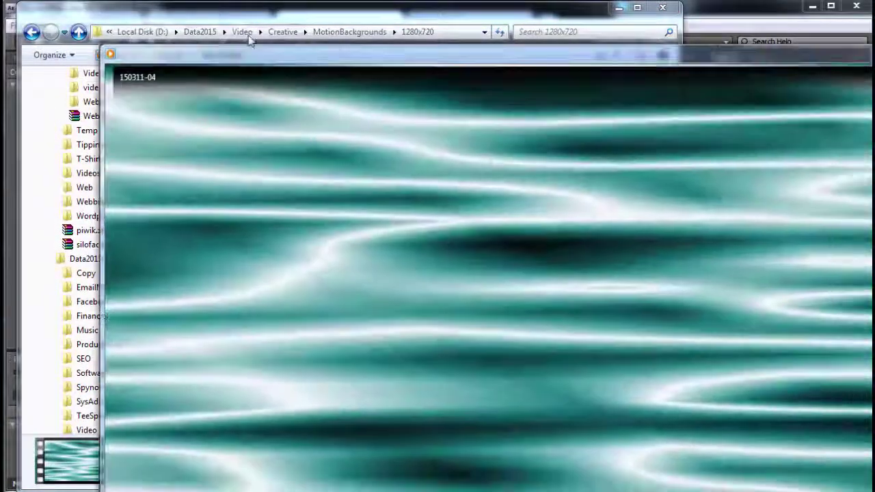
pyautogui.moveTo(303, 52); pyautogui.dragTo(203, 4)
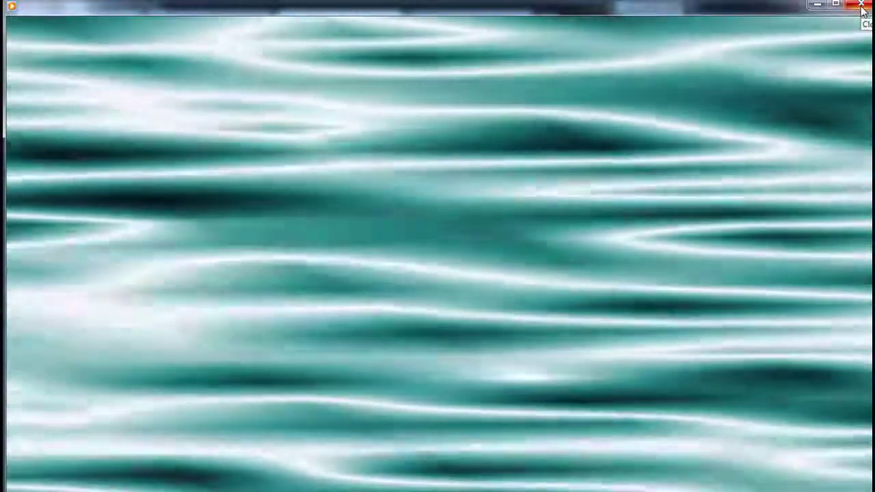
pyautogui.click(861, 6)
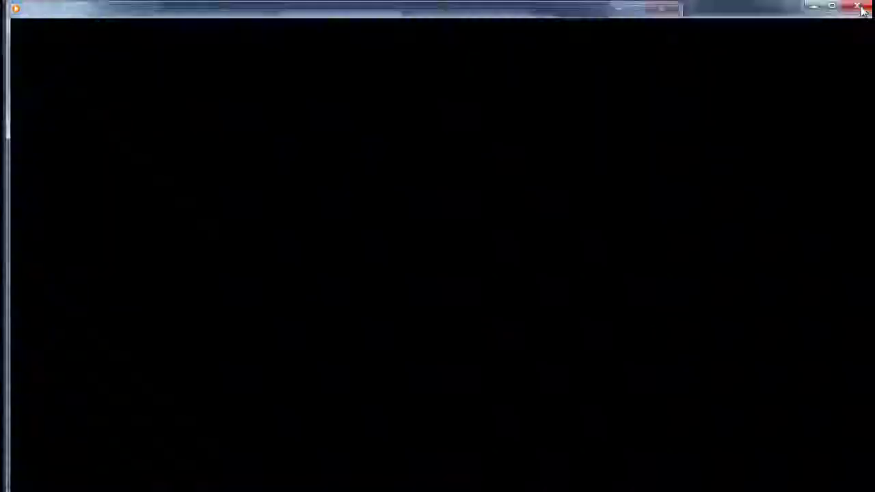
# Try to delete the 150311-04.mov file from the 1280x720 folder
pyautogui.click(267, 133)
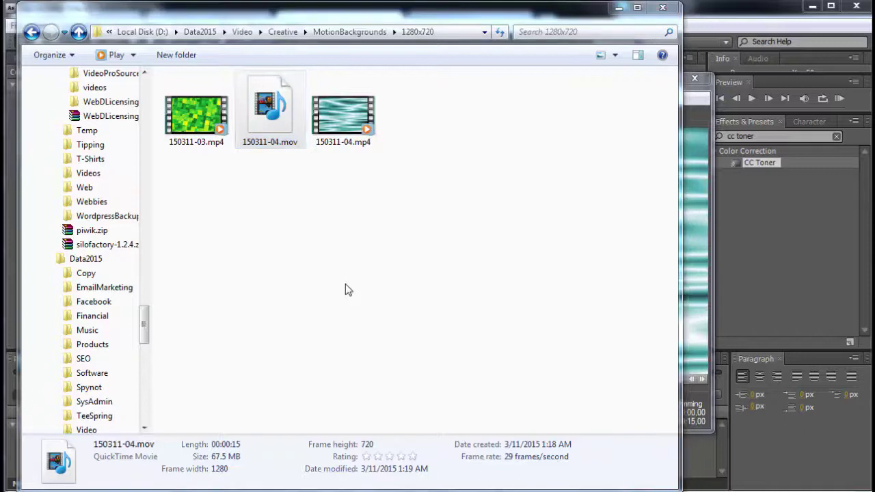
pyautogui.press('Delete')
pyautogui.click(624, 404)
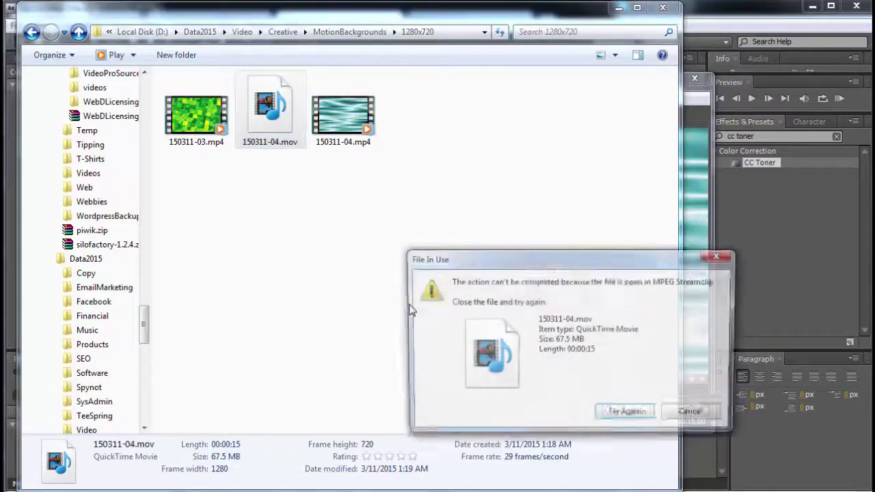
pyautogui.click(694, 414)
pyautogui.click(323, 228)
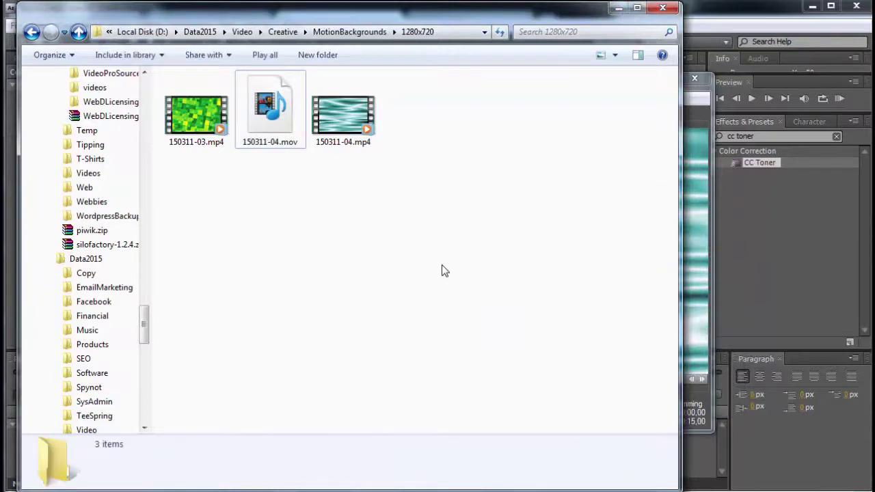
# Minimize the 1280x720 folder window and reposition the MPEG Streamclip window over After Effects
pyautogui.click(615, 8)
pyautogui.moveTo(533, 89); pyautogui.dragTo(431, 72)
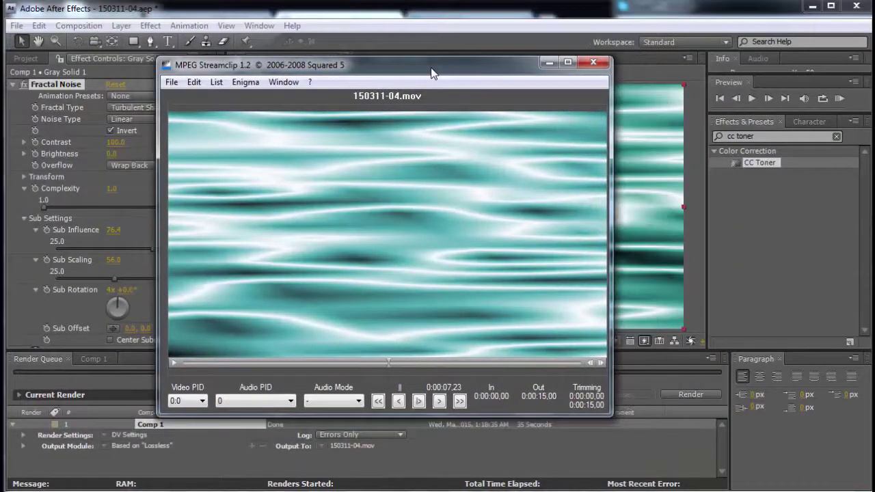